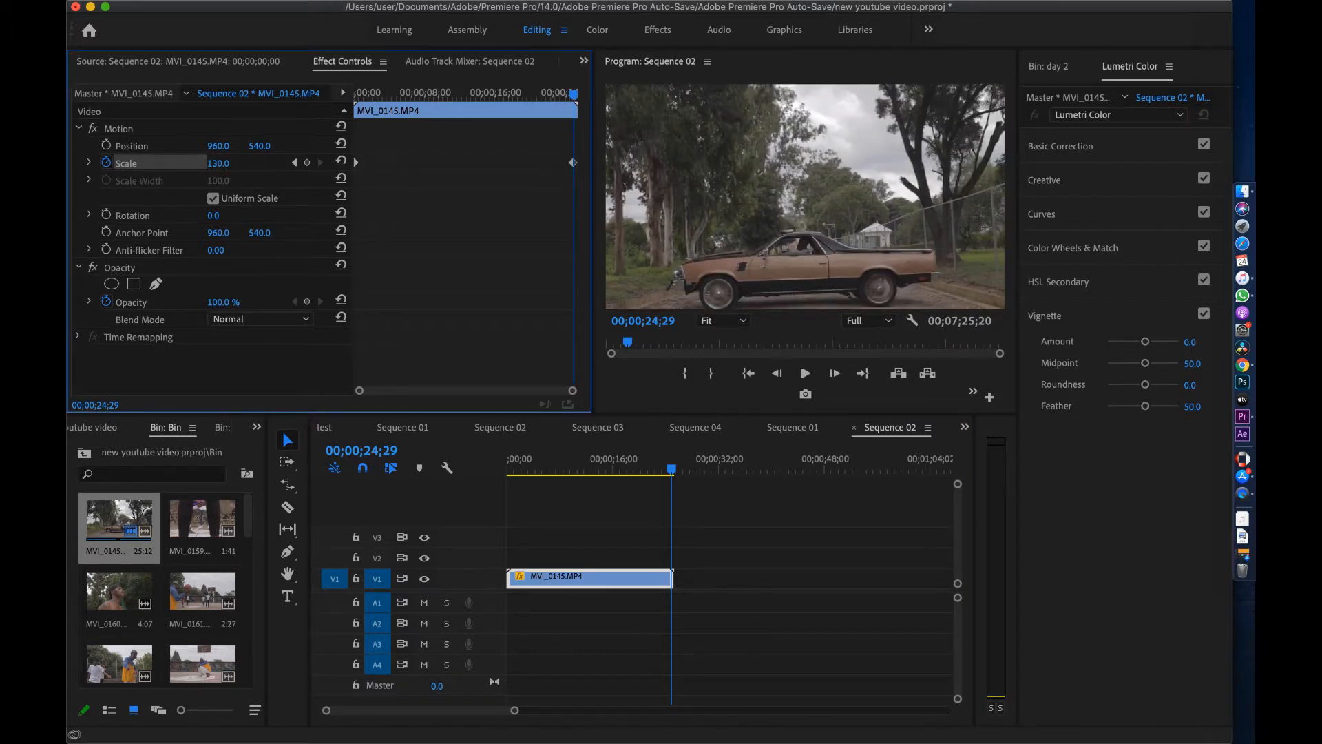
# Set the ending Scale to 128 and keyframe Position, raising Y to 408 at the clip end
pyautogui.moveTo(239, 163); pyautogui.dragTo(245, 165)
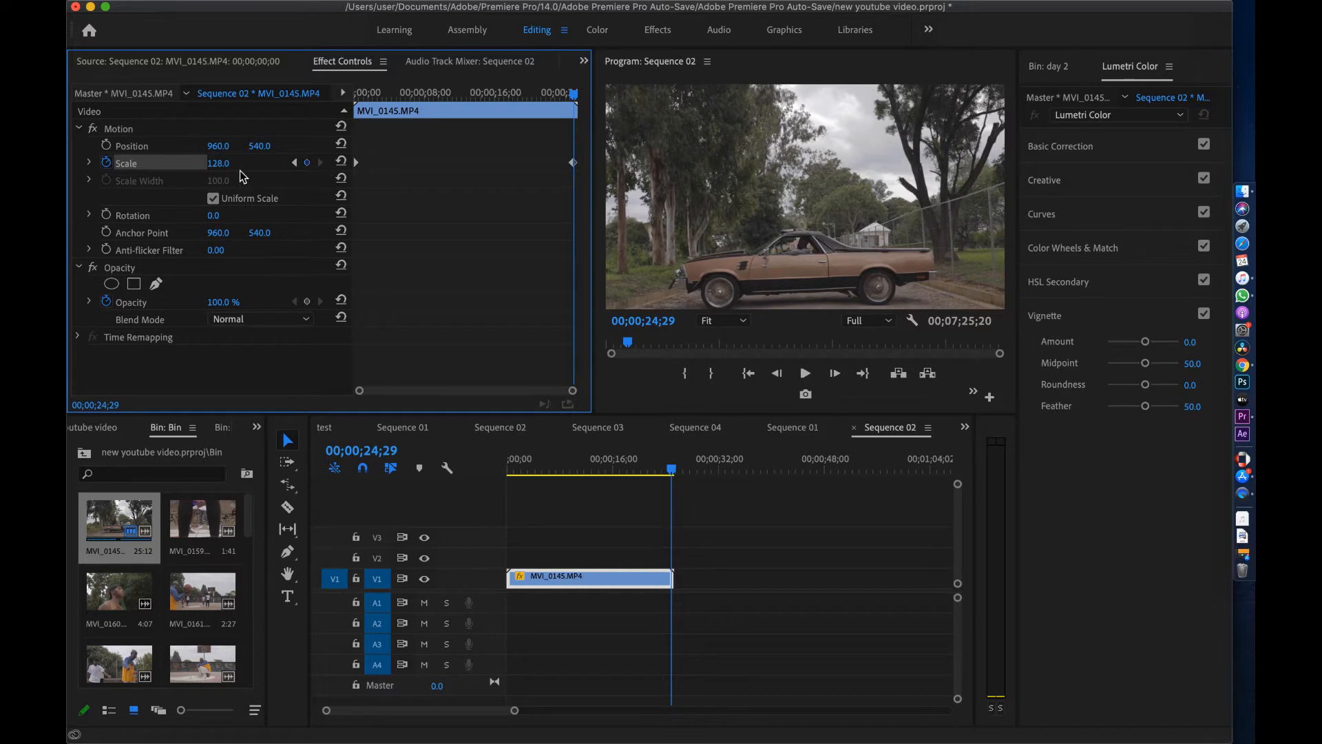
pyautogui.click(294, 162)
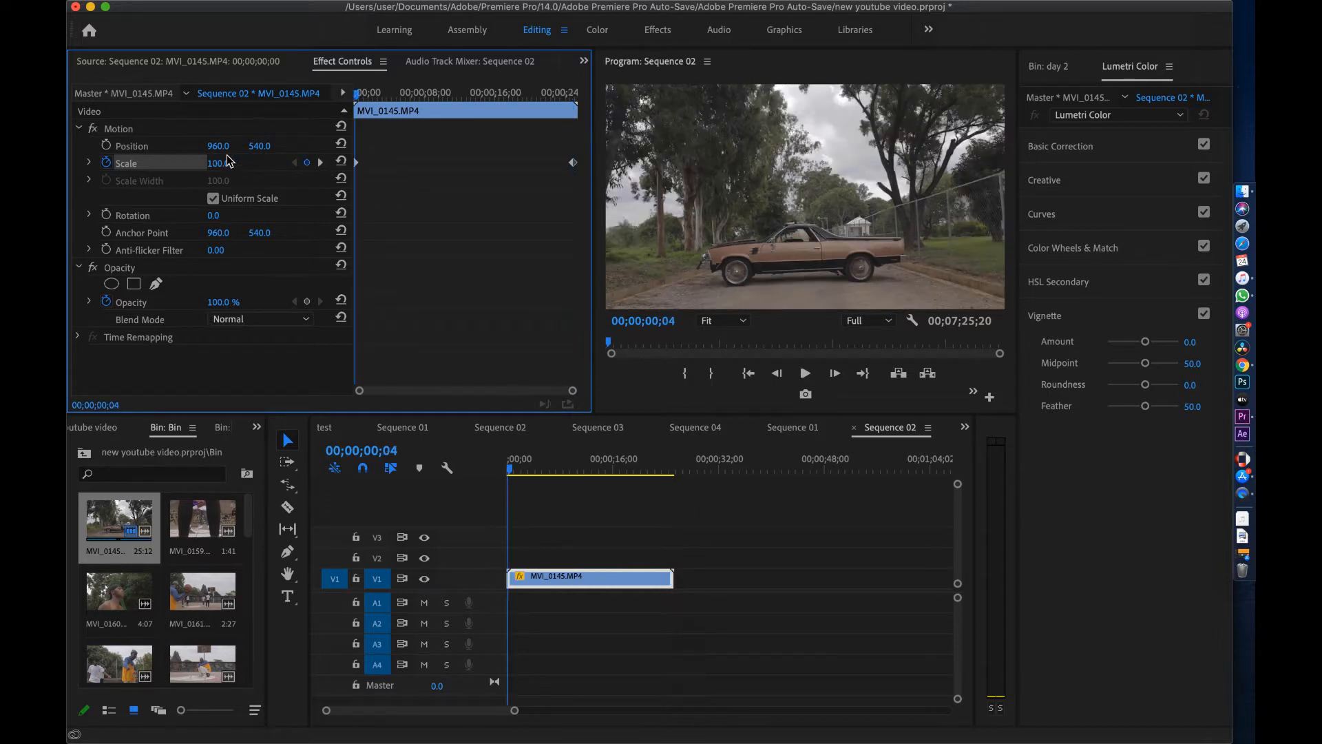
pyautogui.click(108, 147)
pyautogui.moveTo(358, 93); pyautogui.dragTo(578, 107)
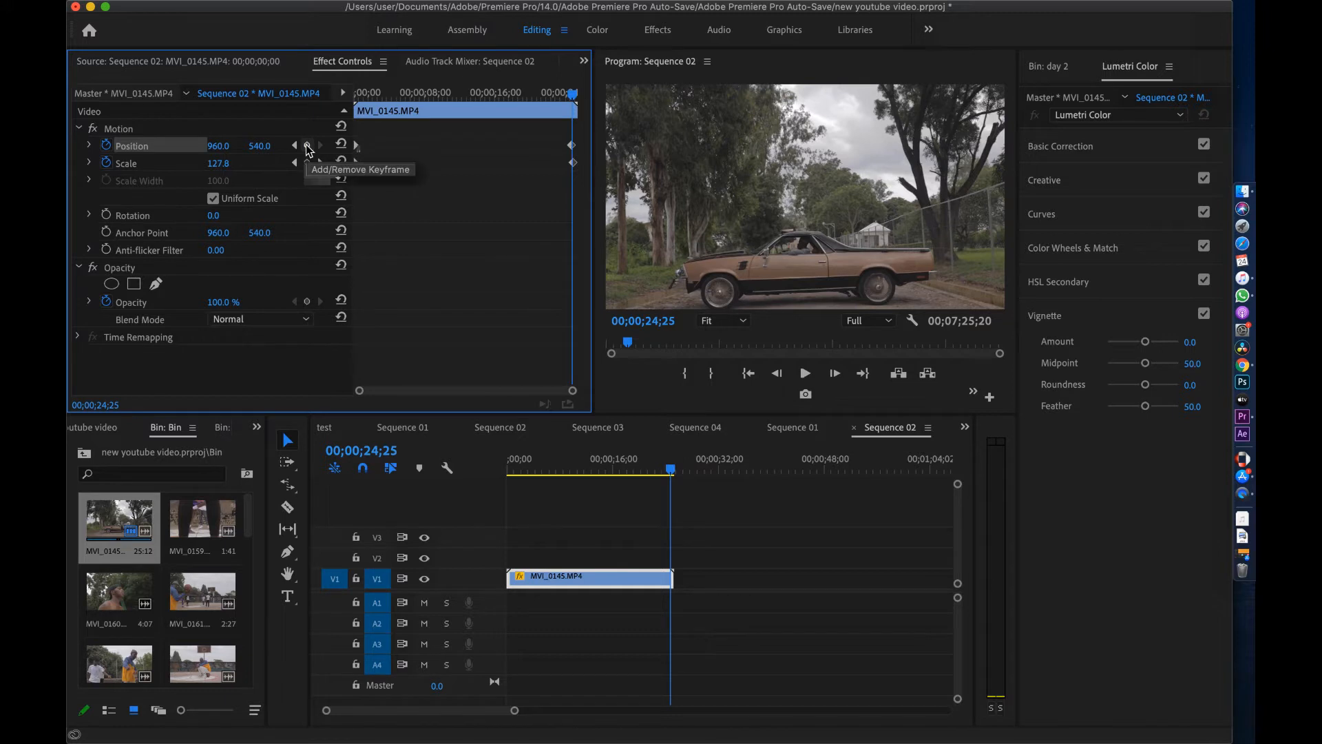
pyautogui.click(308, 146)
pyautogui.moveTo(266, 150); pyautogui.dragTo(250, 149)
pyautogui.moveTo(513, 470); pyautogui.dragTo(487, 472)
# Play back and scrub MVI_0145 to preview the motion, zooming the timeline in near its end
pyautogui.press('space')
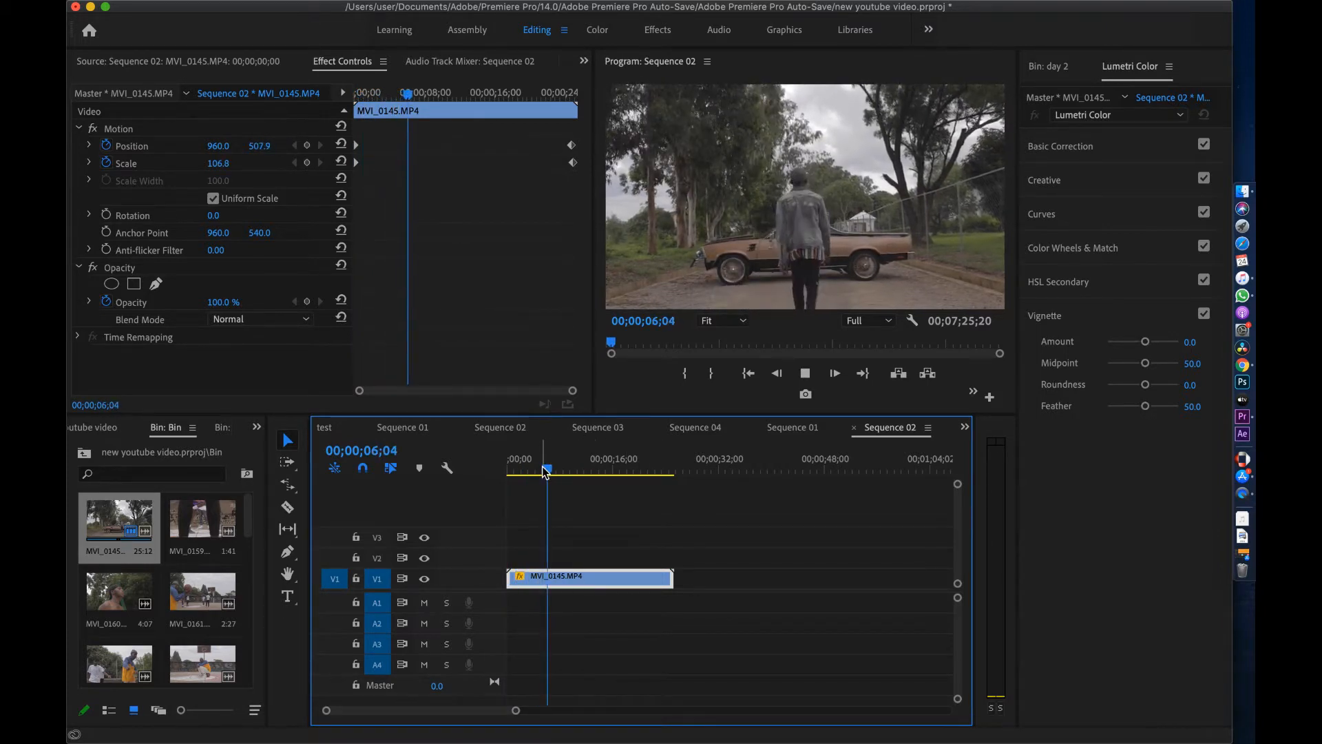
pyautogui.moveTo(544, 474); pyautogui.dragTo(668, 461)
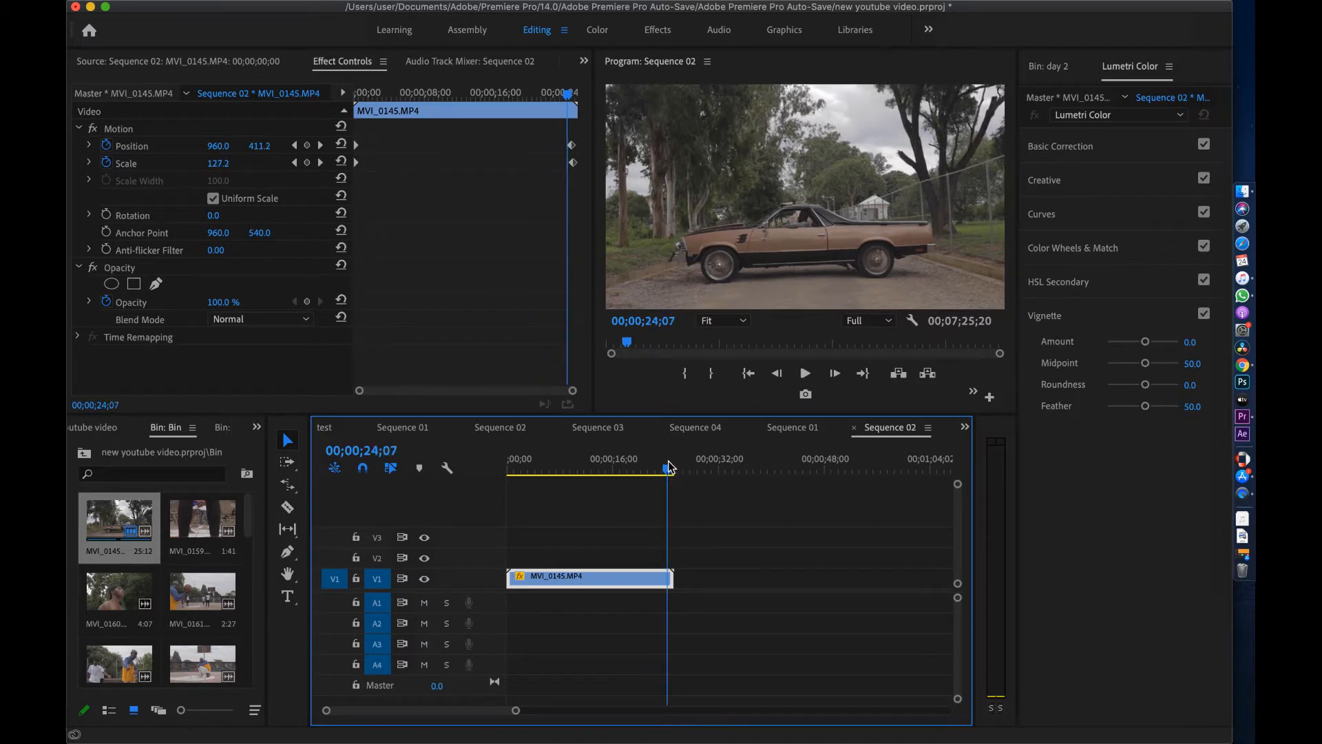
pyautogui.press('=')
pyautogui.press('=')
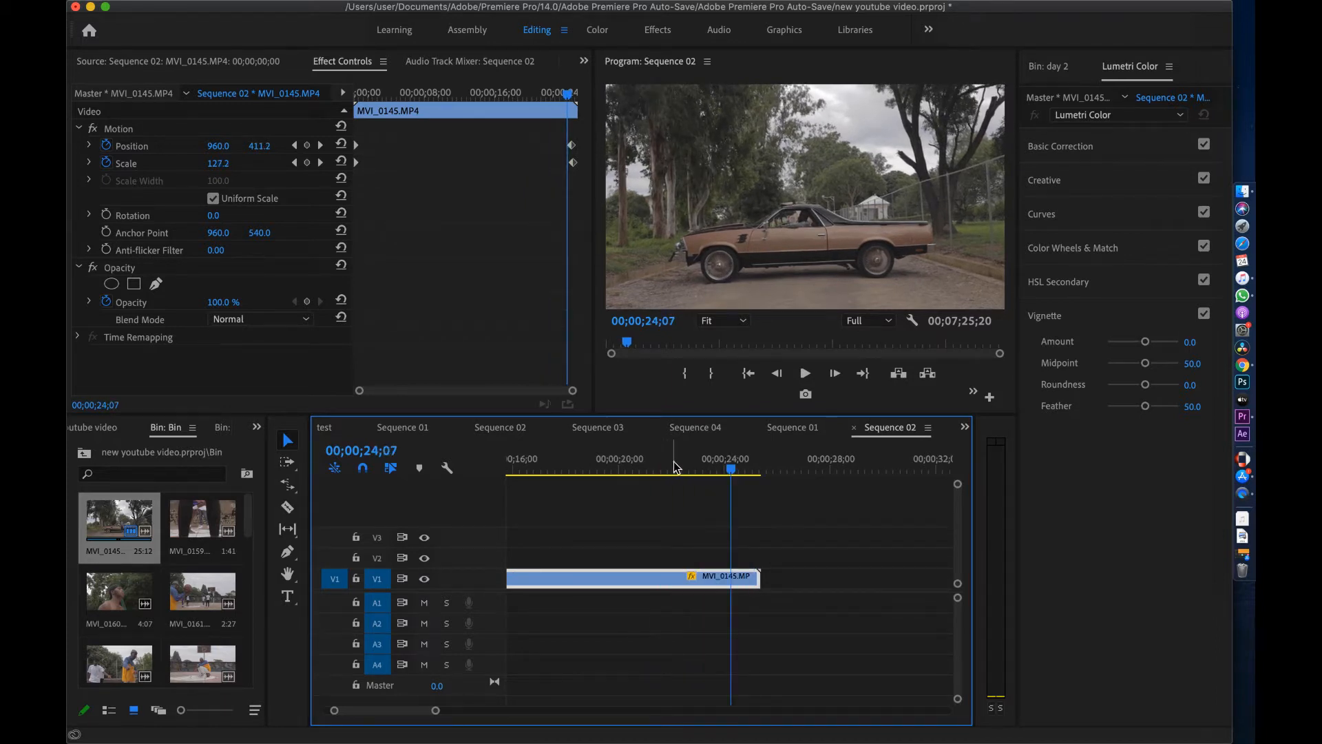
pyautogui.moveTo(734, 472); pyautogui.dragTo(727, 473)
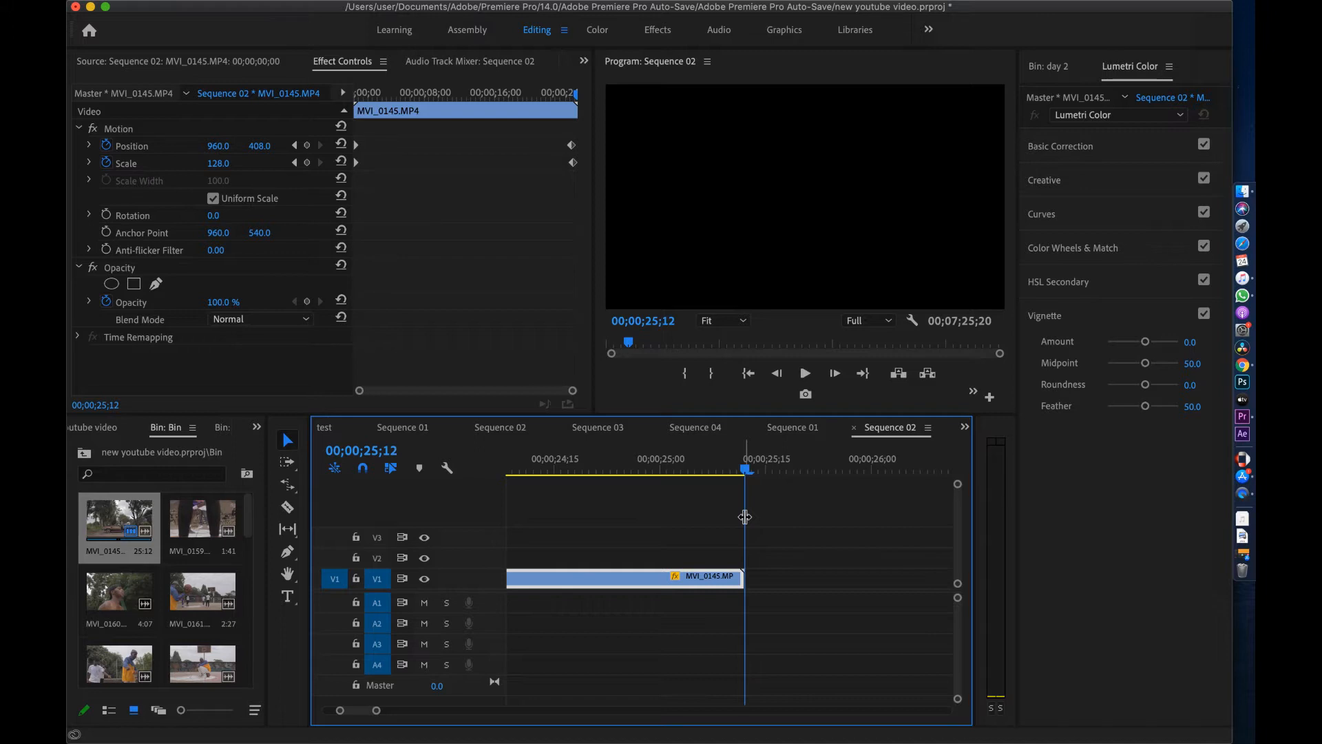
# Razor-cut MVI_0145 at 00;00;25;09 to leave a three-frame tail piece on V1
pyautogui.press('Left')
pyautogui.press('Left')
pyautogui.press('Left')
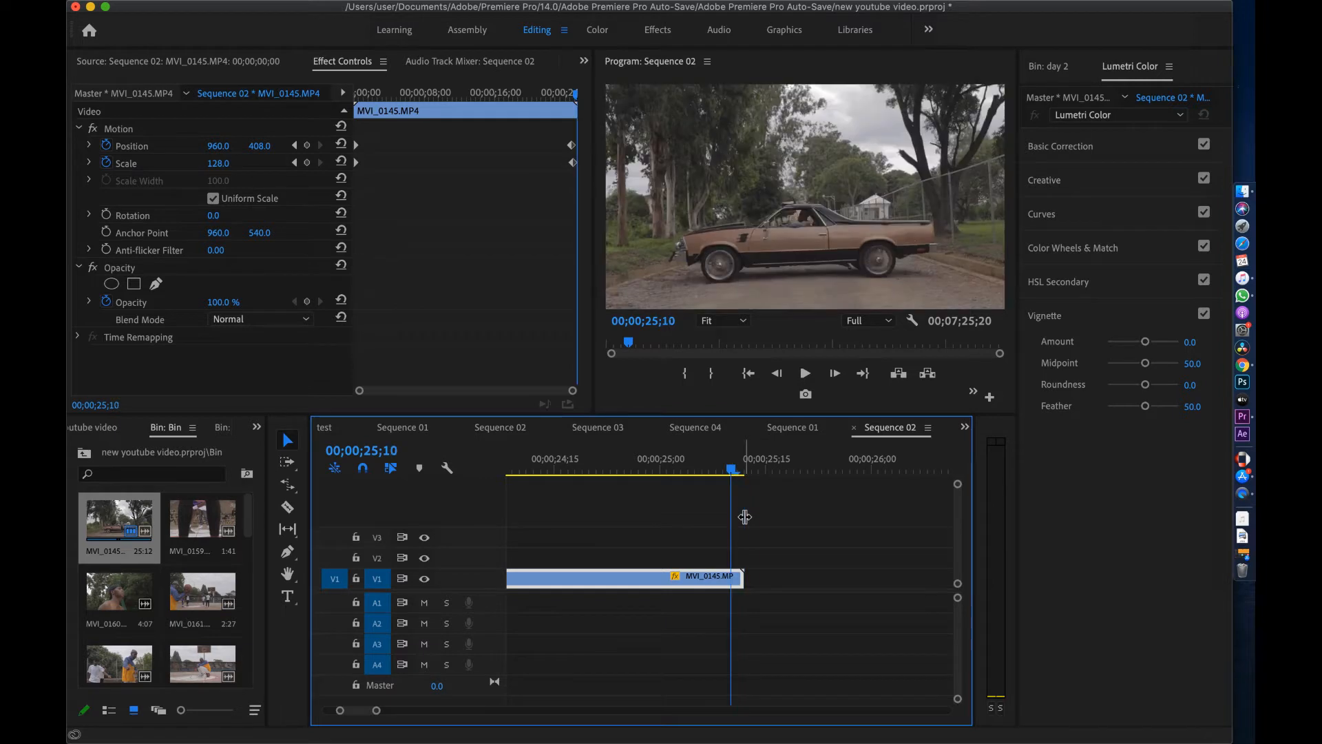
pyautogui.press('c')
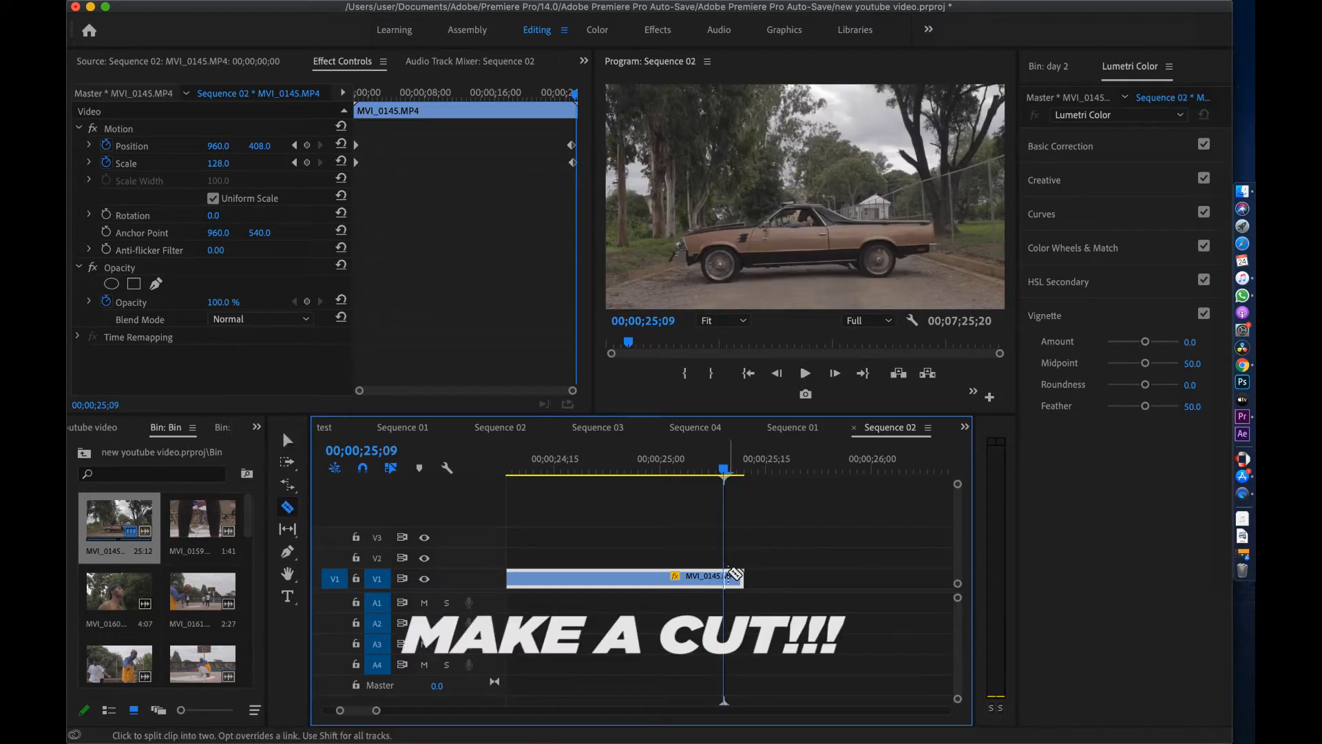
pyautogui.click(734, 576)
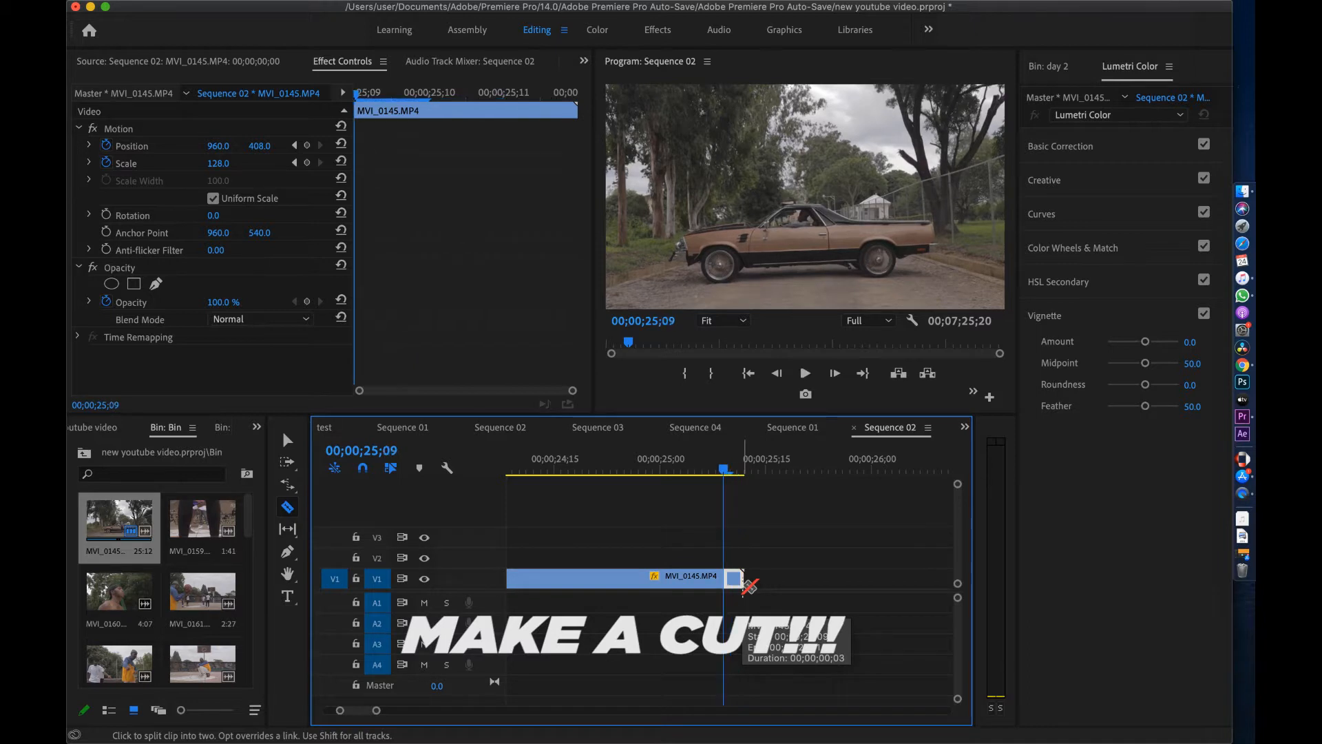
pyautogui.press('v')
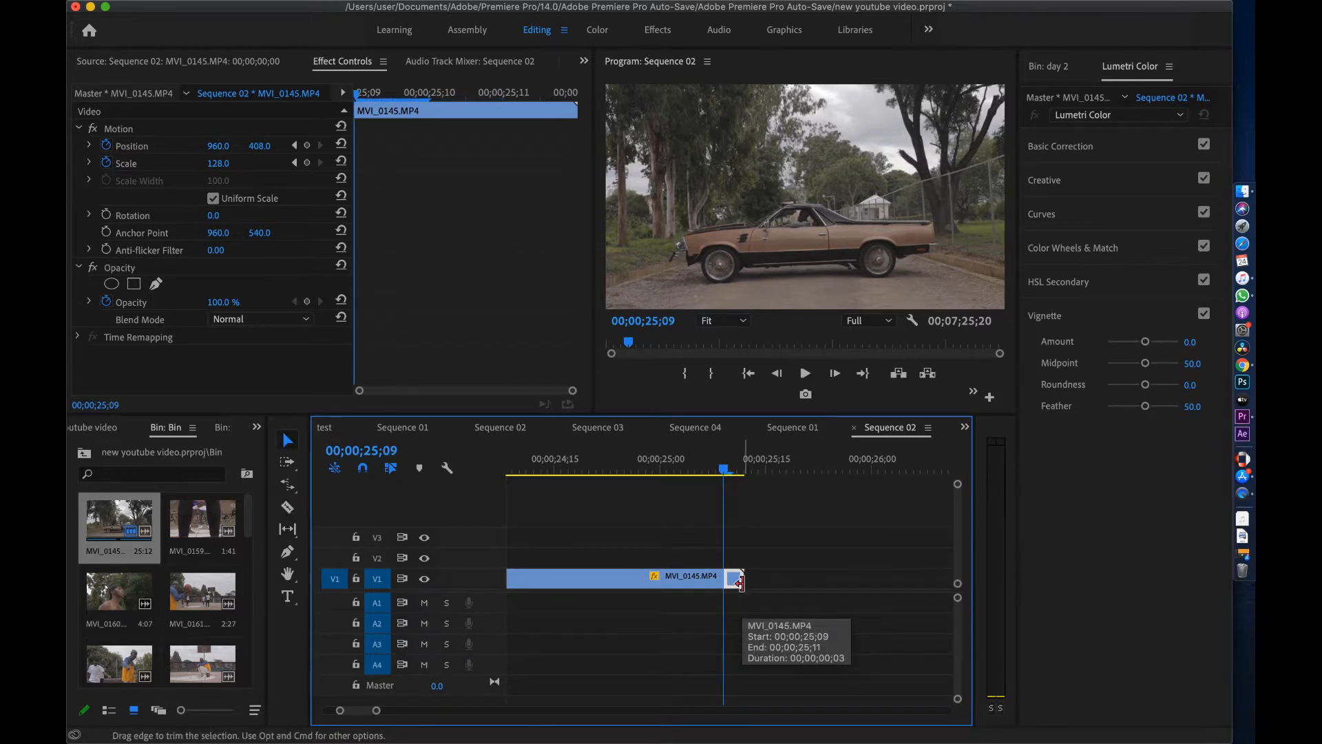
pyautogui.press('=')
pyautogui.press('=')
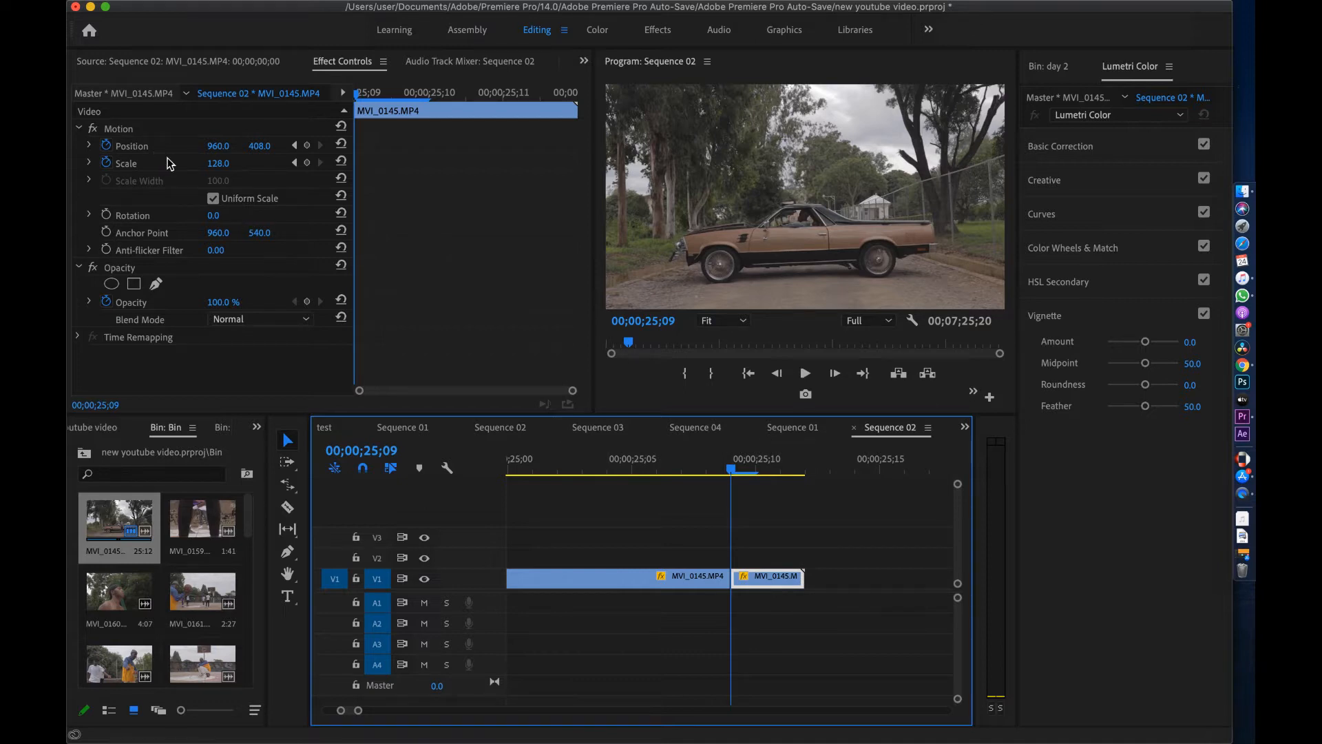
pyautogui.click(311, 163)
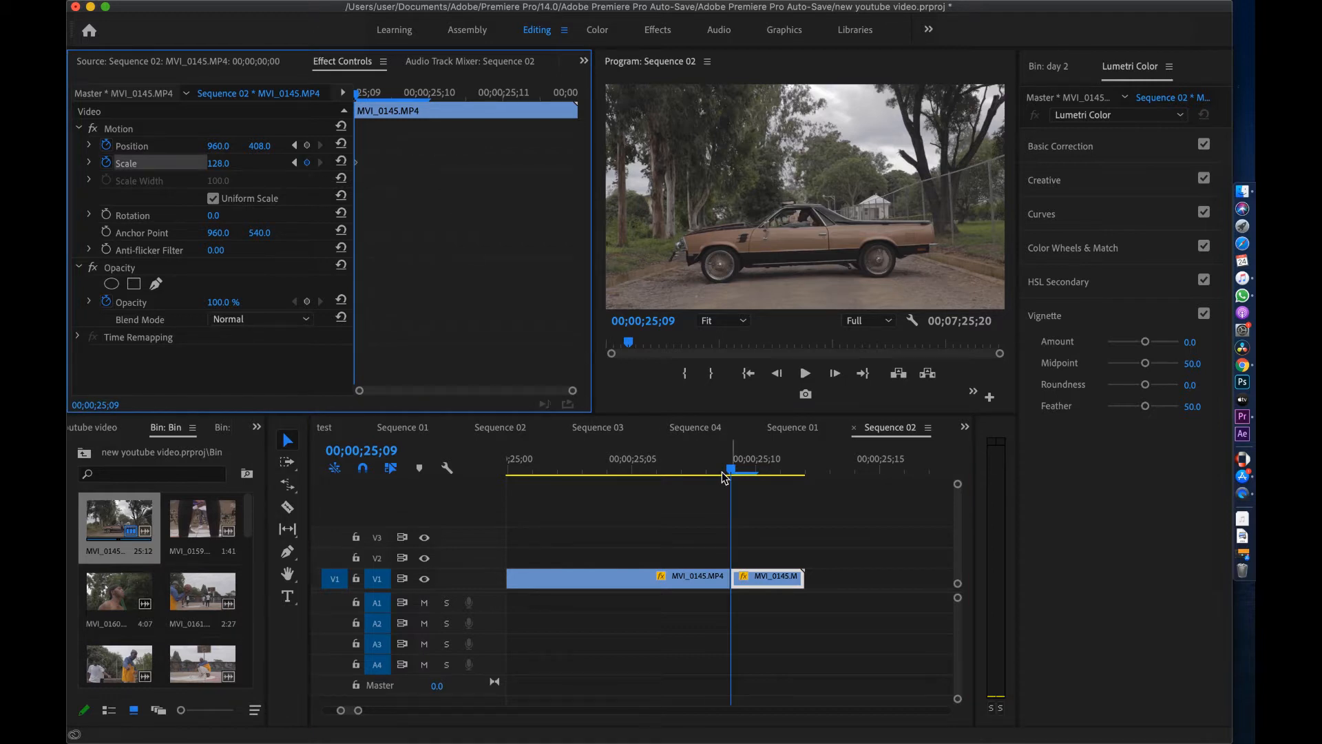
# Keyframe the tail piece's Scale so it climbs from 128 at 25;09 to 219 at 25;12
pyautogui.moveTo(732, 471); pyautogui.dragTo(796, 471)
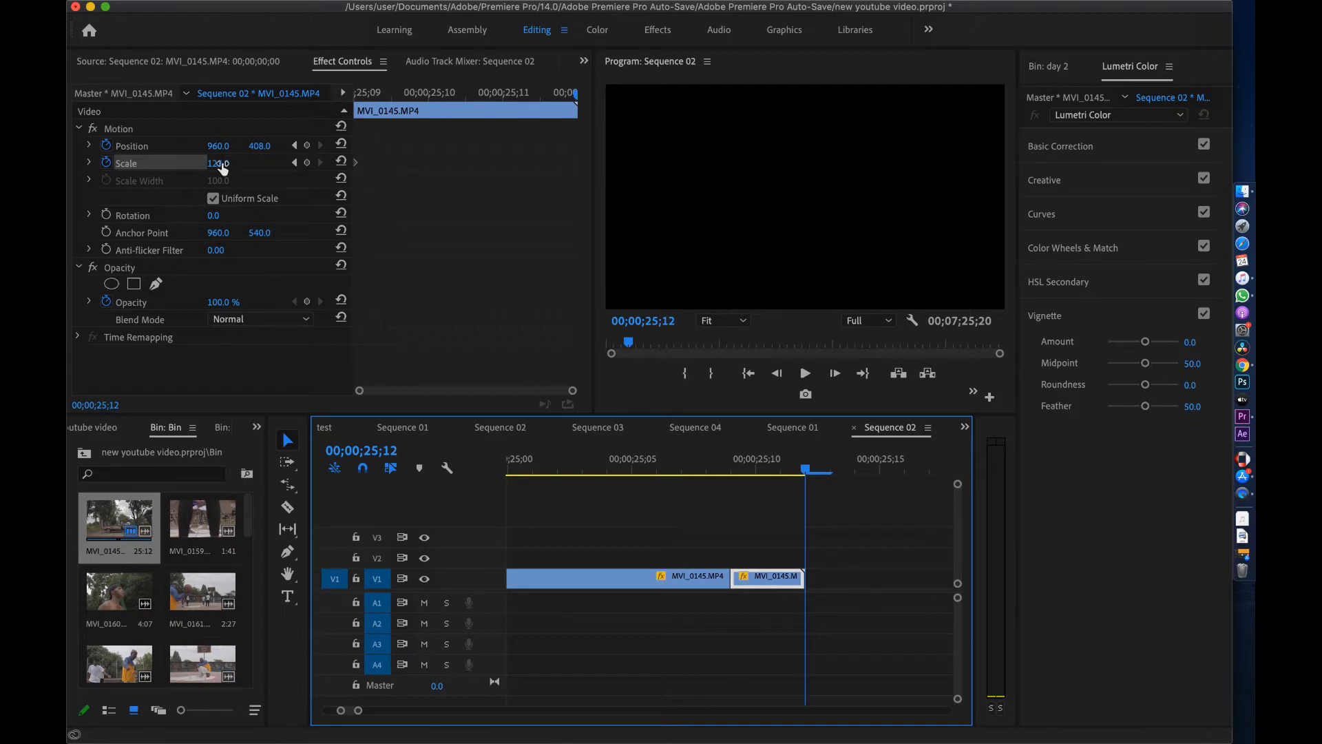
pyautogui.click(307, 162)
pyautogui.moveTo(222, 170); pyautogui.dragTo(249, 170)
pyautogui.moveTo(575, 166); pyautogui.dragTo(559, 163)
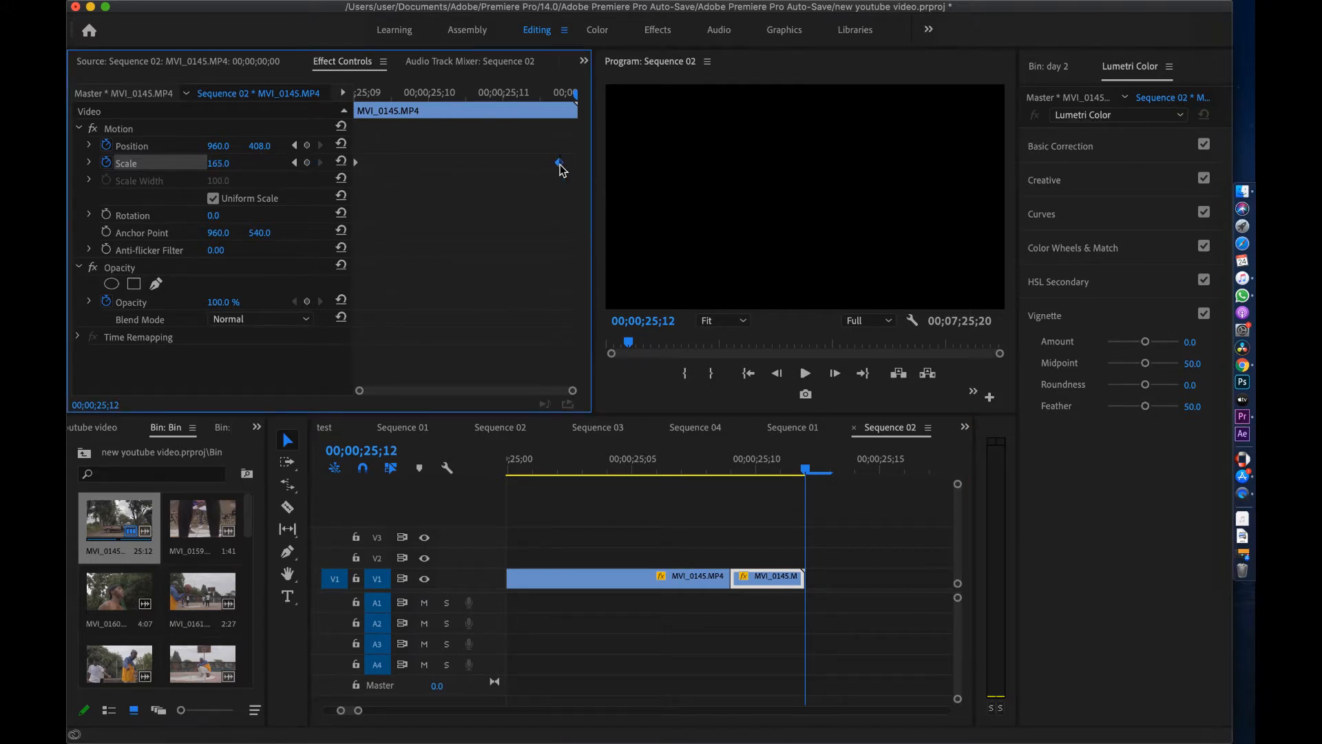
pyautogui.press('Left')
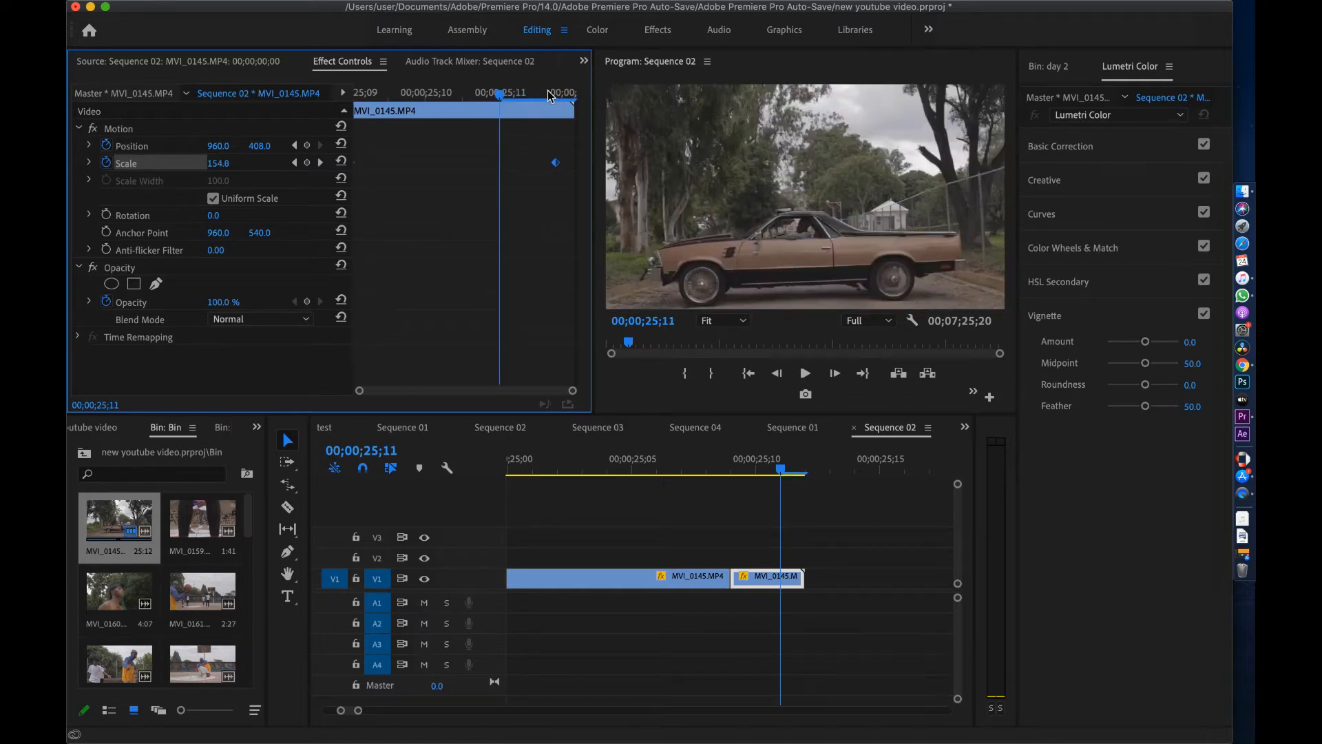
pyautogui.press('Right')
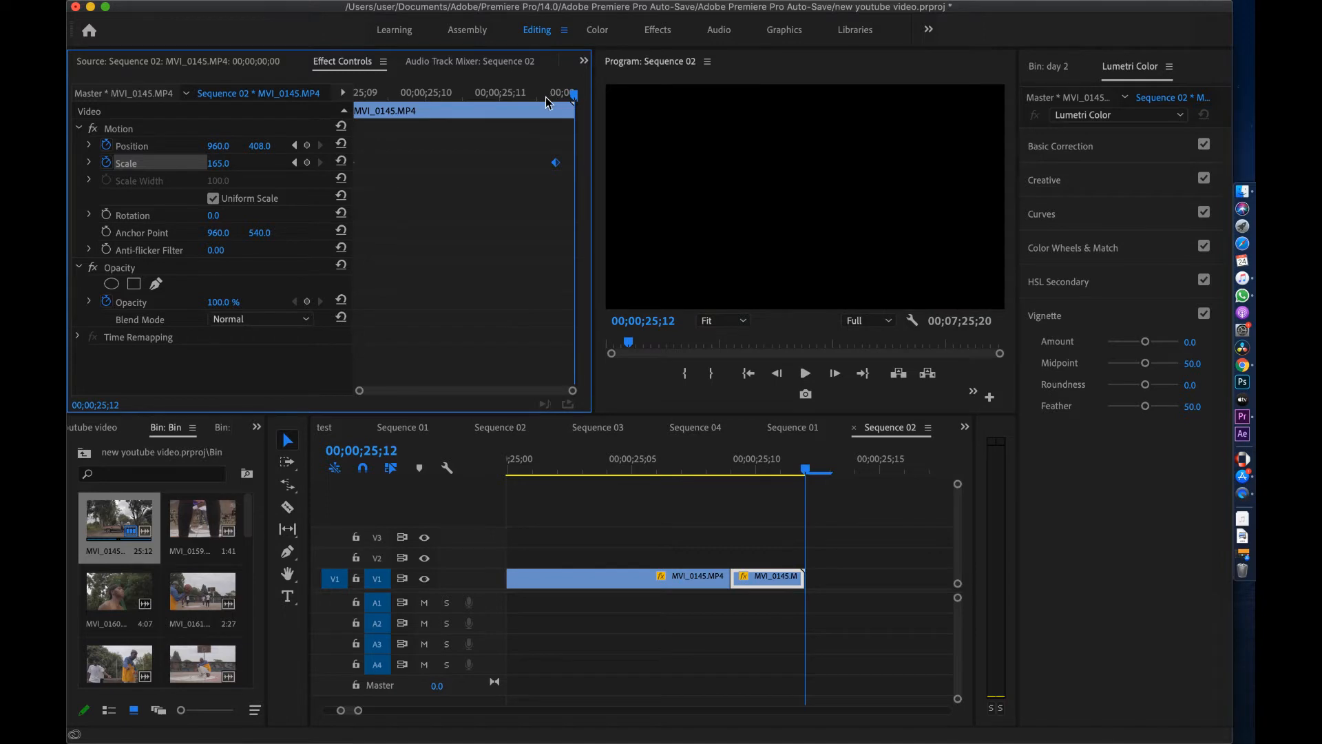
pyautogui.press('Left')
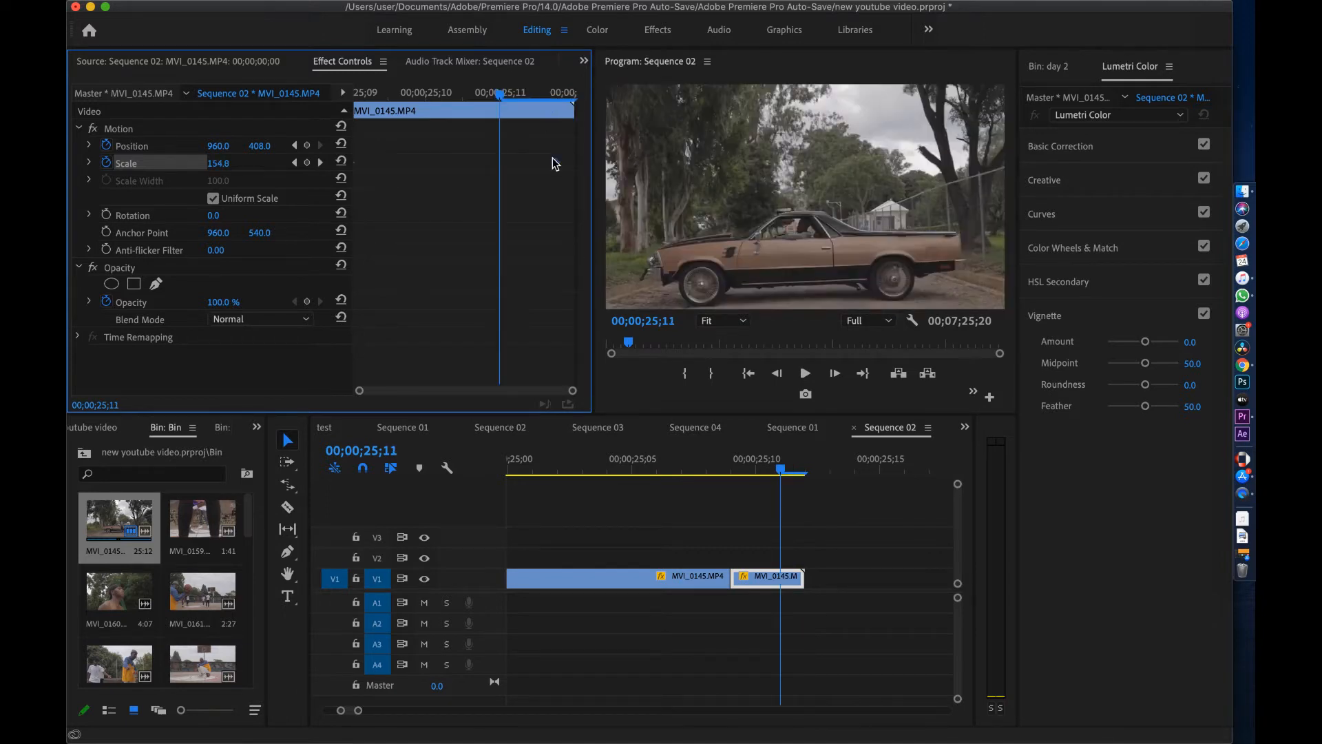
pyautogui.moveTo(556, 162); pyautogui.dragTo(500, 162)
pyautogui.moveTo(215, 164); pyautogui.dragTo(229, 165)
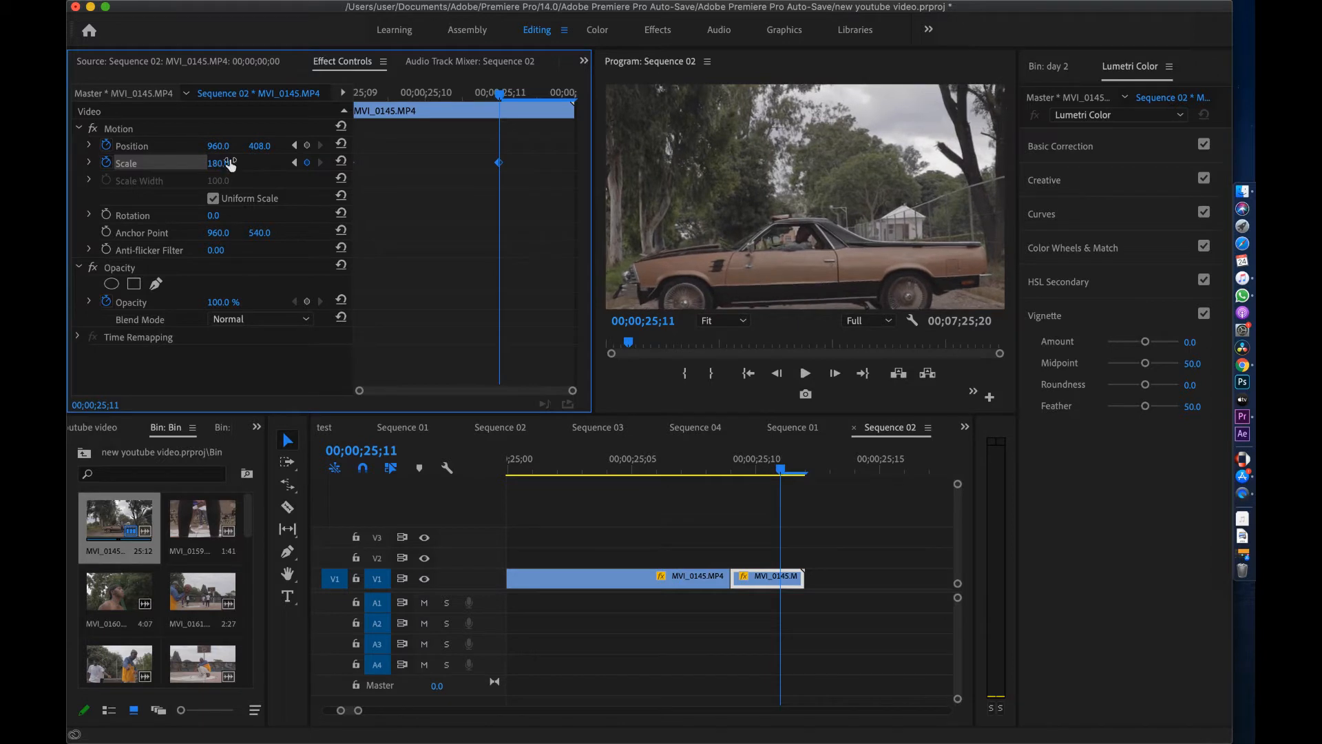
pyautogui.moveTo(500, 163); pyautogui.dragTo(578, 165)
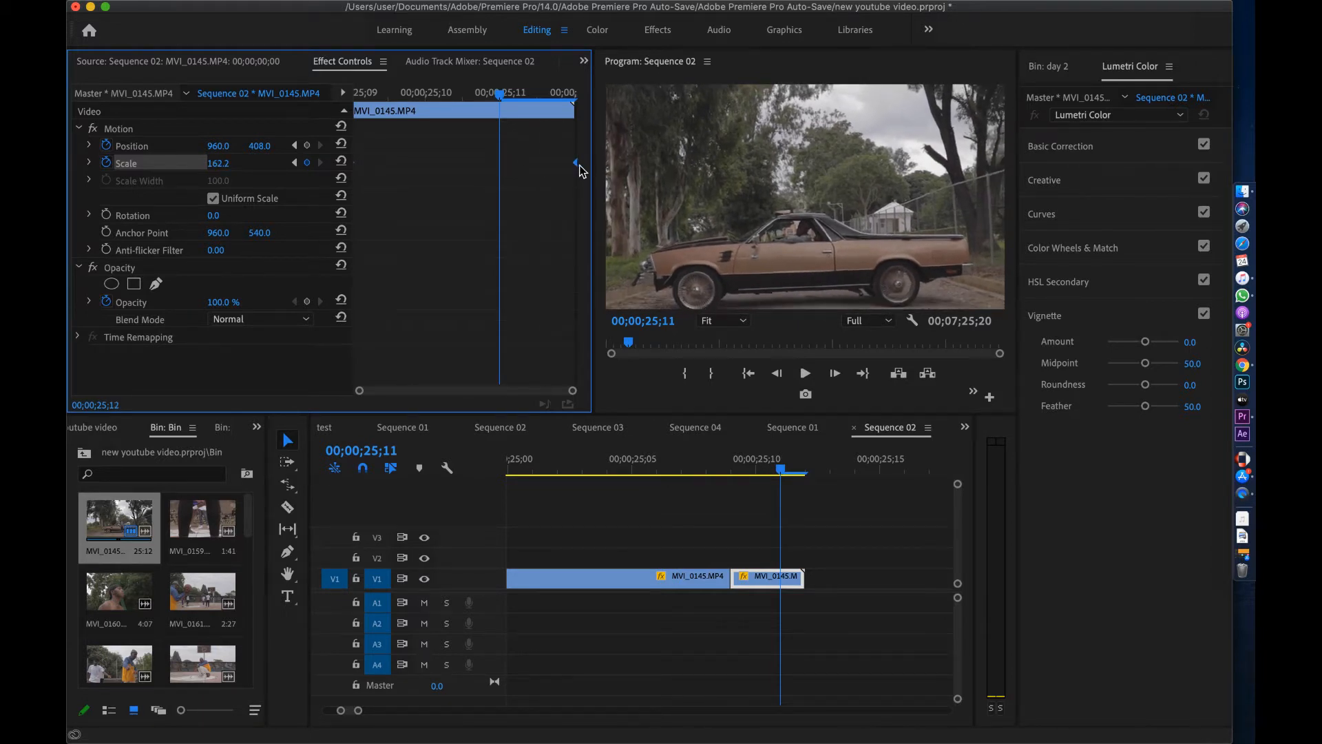
# Scrub back to the cut and step between the Scale keyframes to check the zoom
pyautogui.moveTo(783, 472)
pyautogui.mouseDown()
pyautogui.moveTo(738, 474)
pyautogui.moveTo(787, 473)
pyautogui.mouseUp()
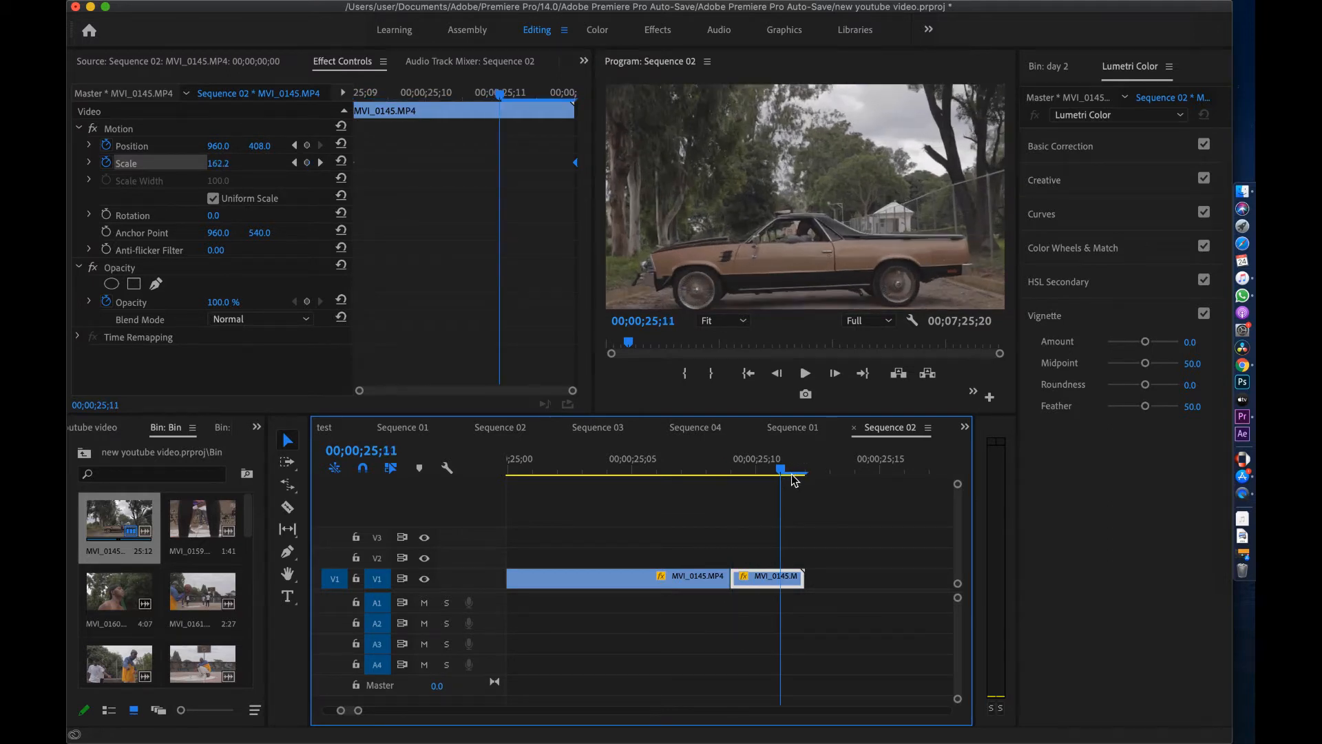
pyautogui.moveTo(797, 476); pyautogui.dragTo(732, 475)
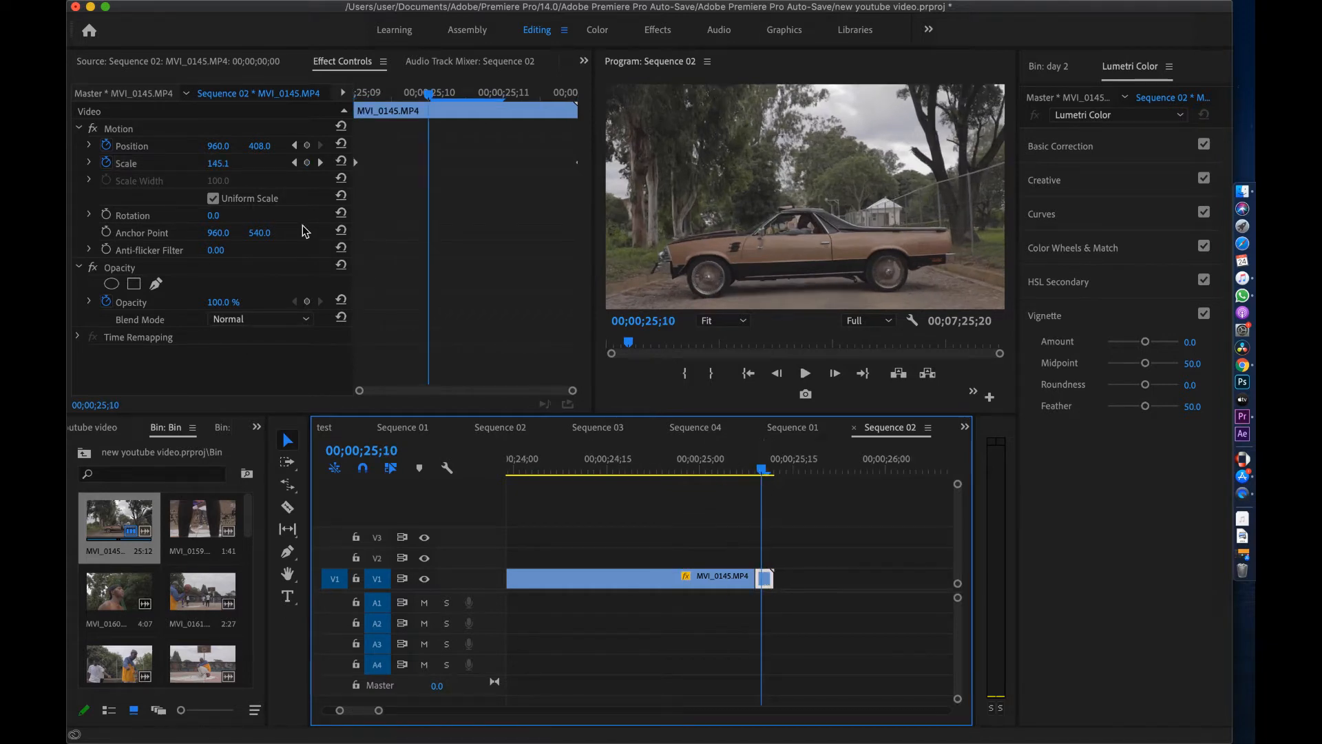
pyautogui.click(294, 162)
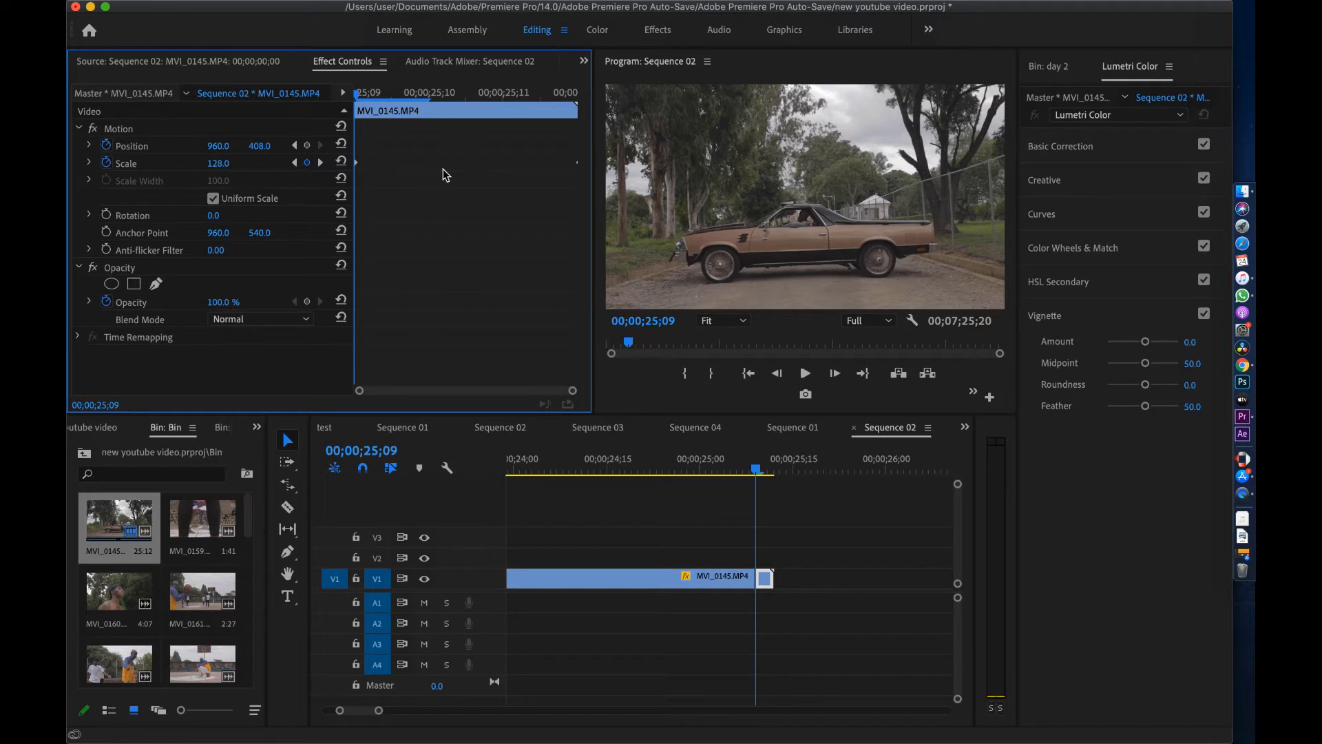
pyautogui.click(321, 162)
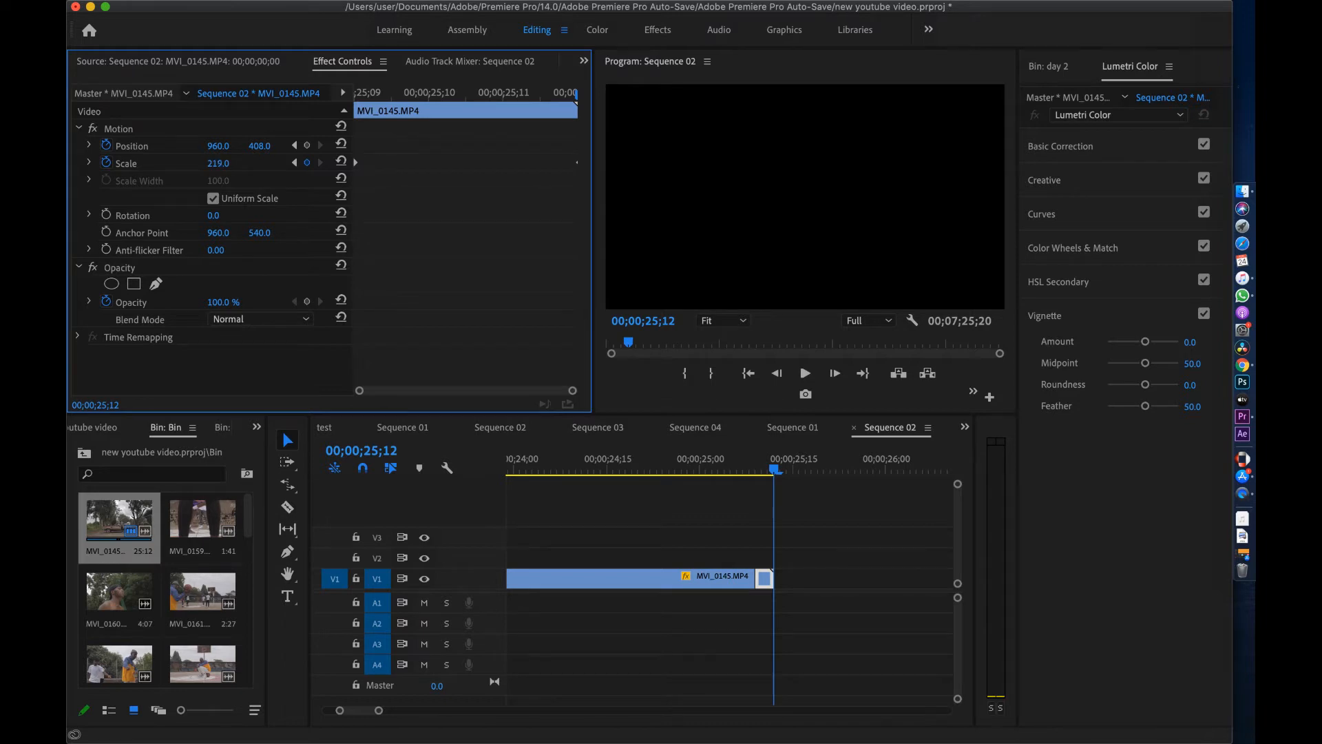
pyautogui.click(770, 470)
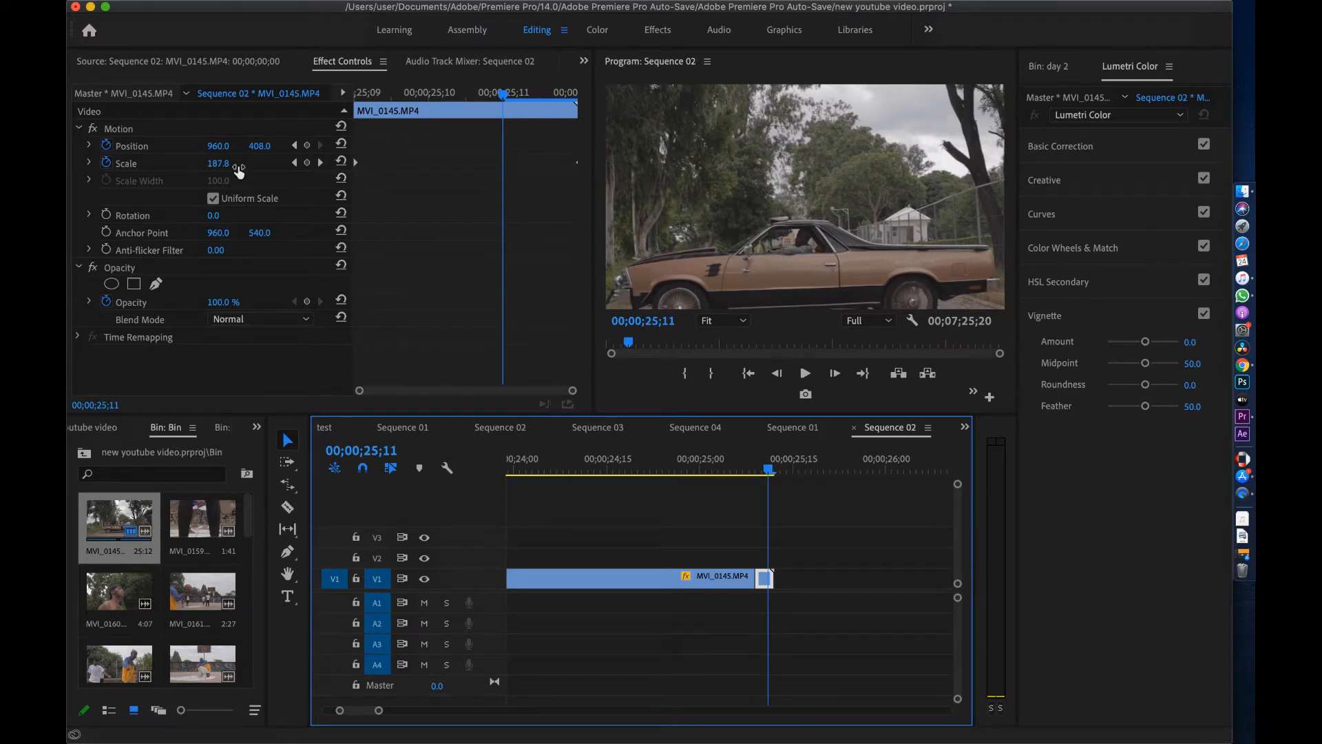
pyautogui.click(293, 163)
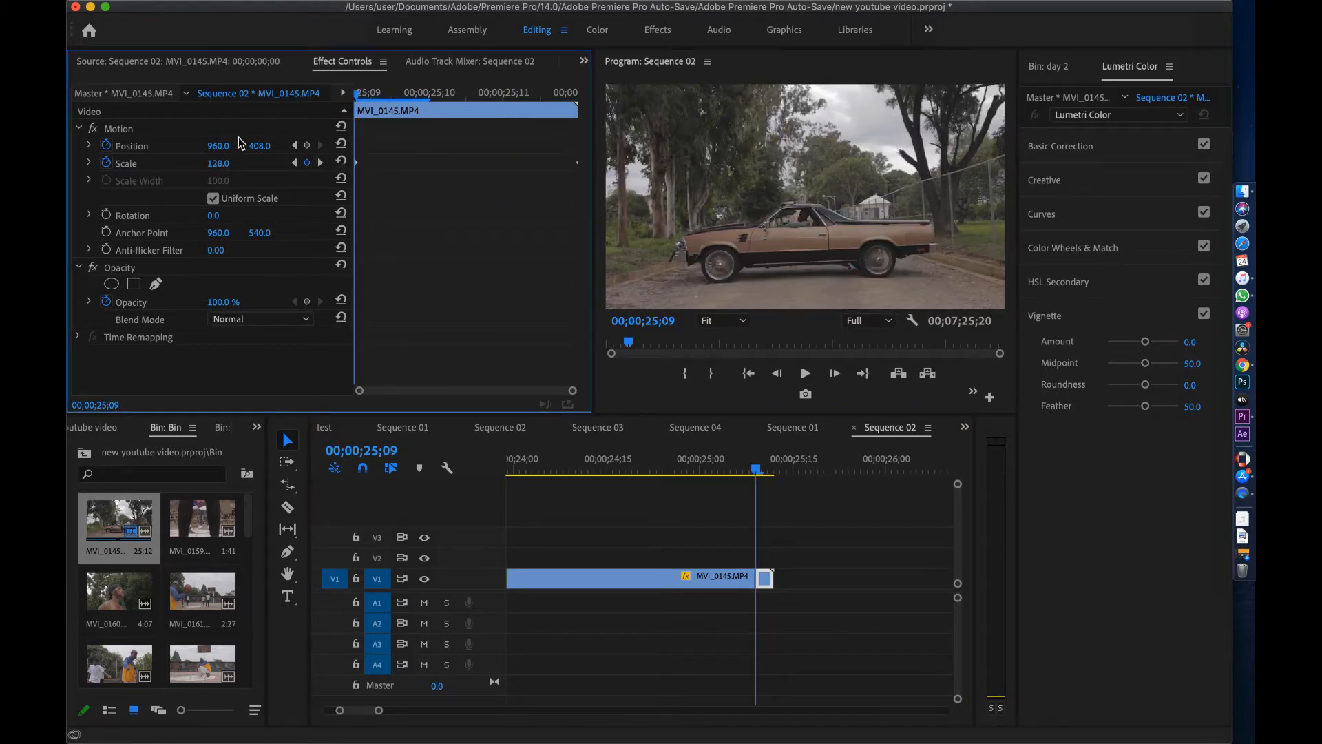
# Keyframe the tail piece's Position, dropping Y from 408 to about 301.6 at 25;11, then play it back
pyautogui.click(307, 146)
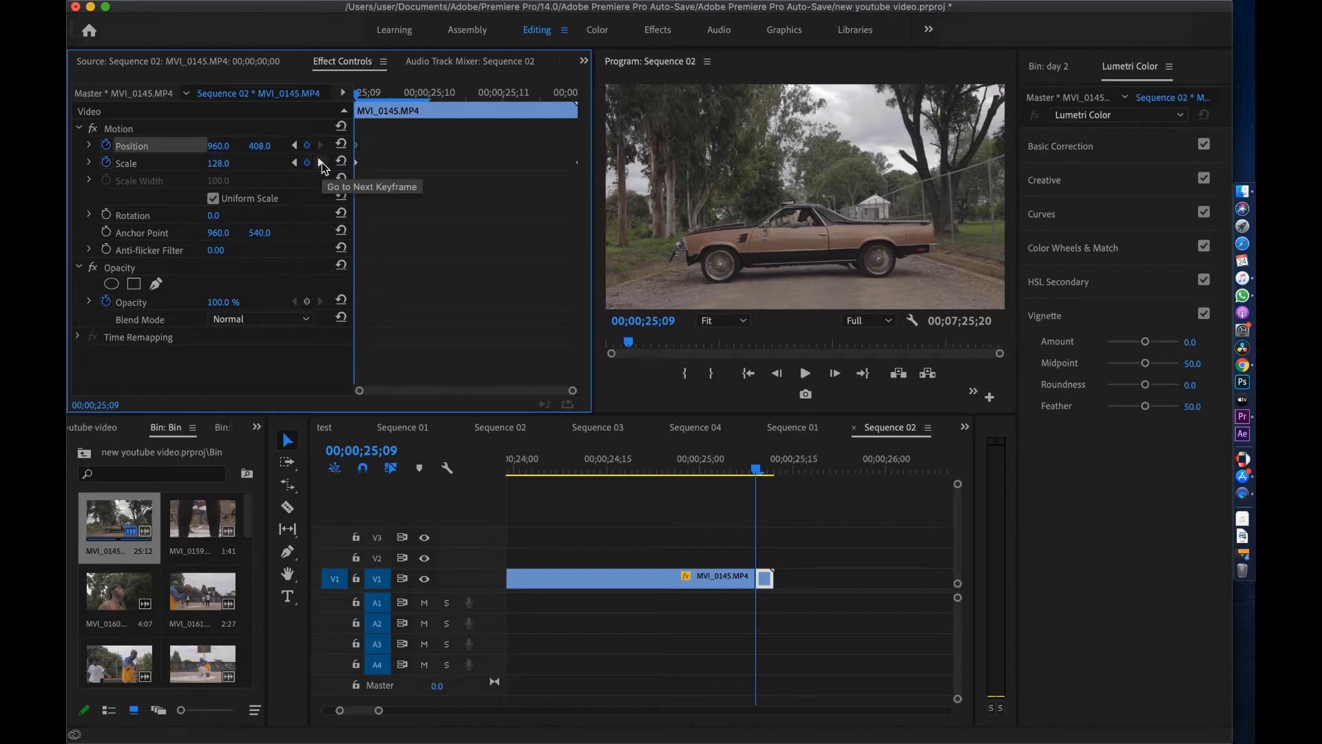
pyautogui.click(321, 162)
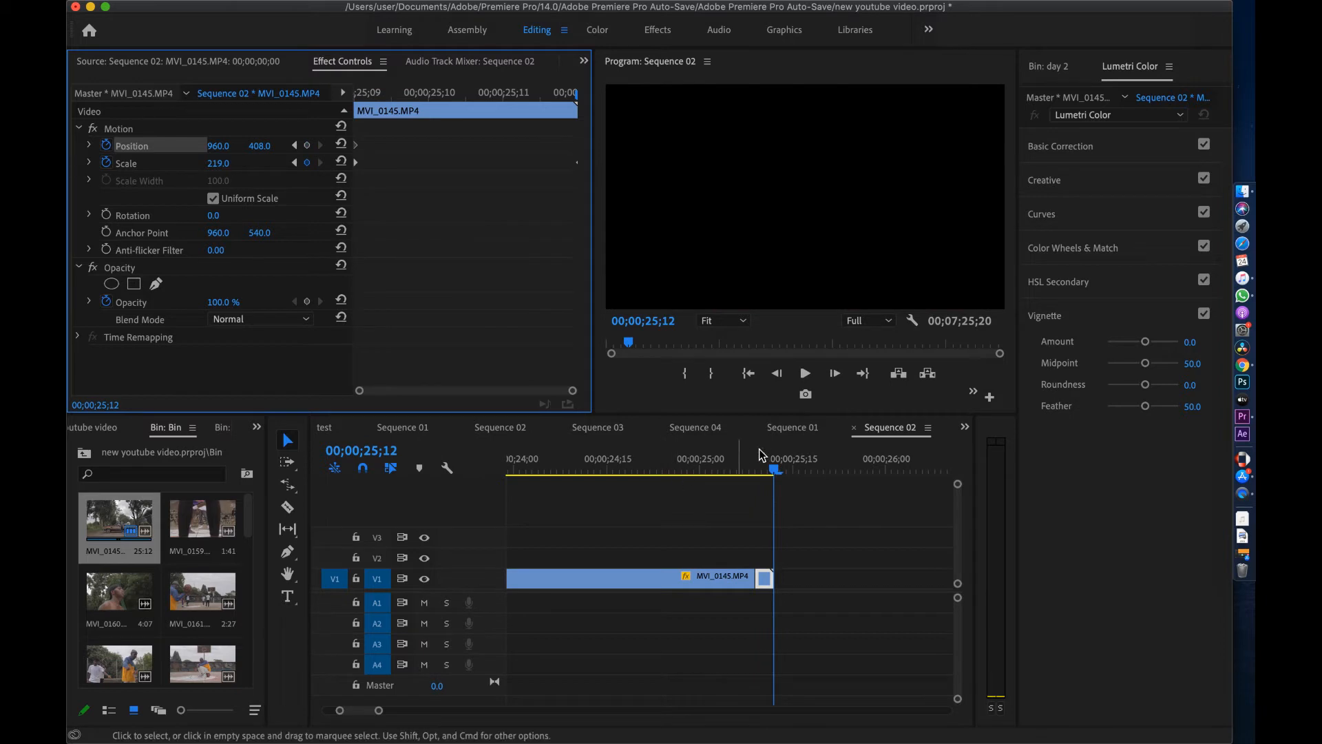
pyautogui.click(307, 145)
pyautogui.moveTo(772, 470); pyautogui.dragTo(769, 471)
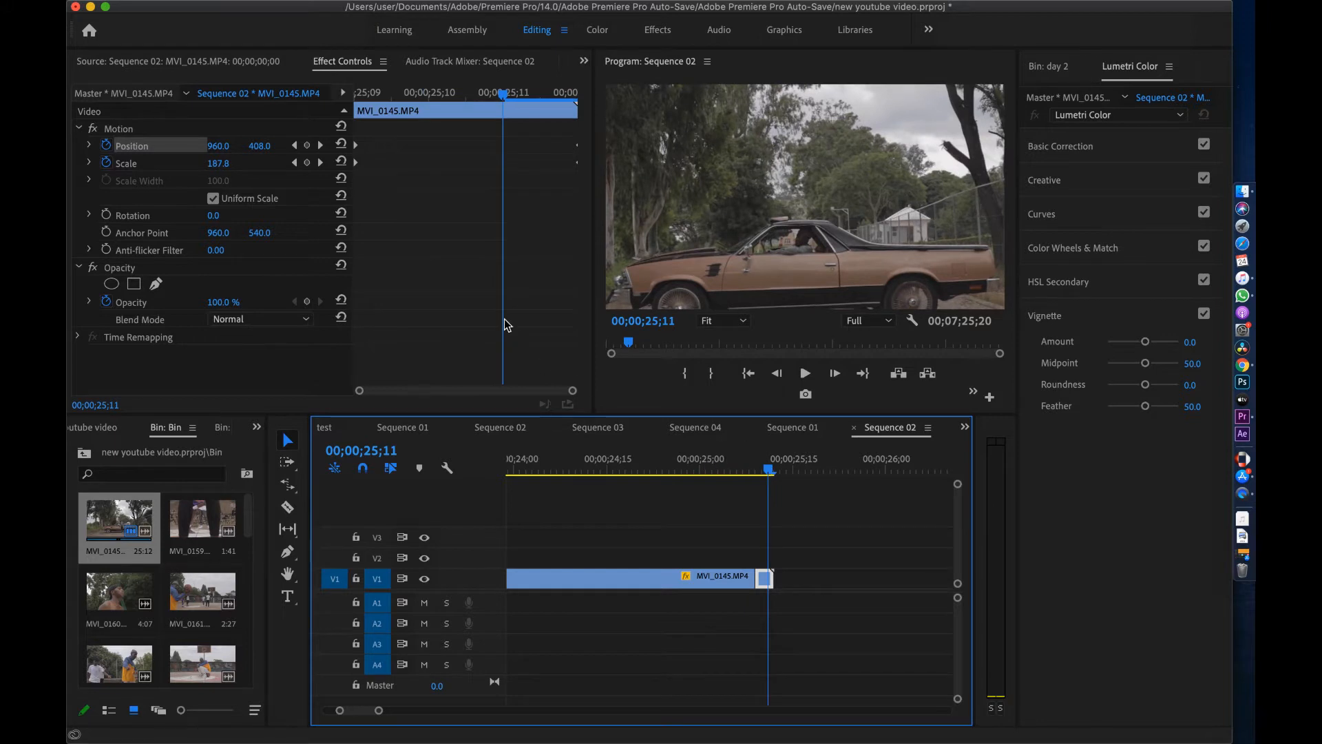
pyautogui.click(572, 394)
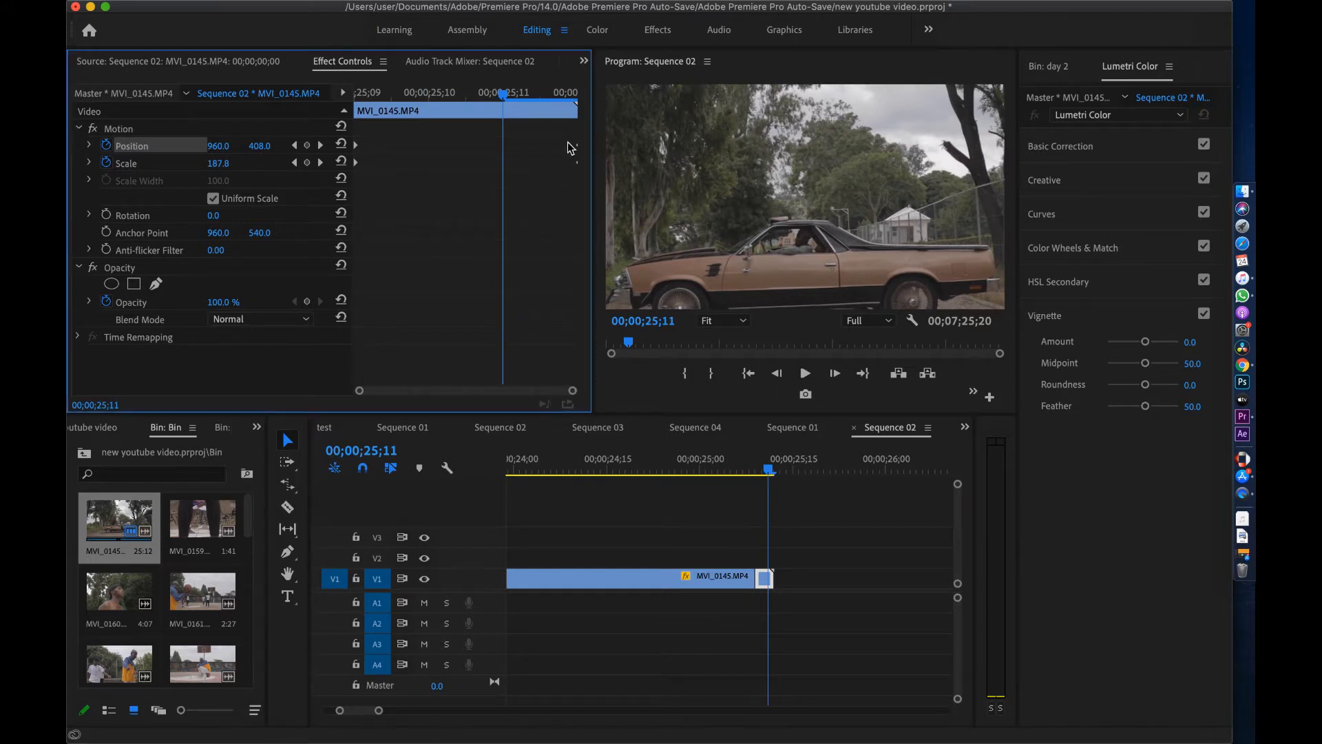
pyautogui.moveTo(577, 146); pyautogui.dragTo(502, 146)
pyautogui.moveTo(262, 152); pyautogui.dragTo(148, 146)
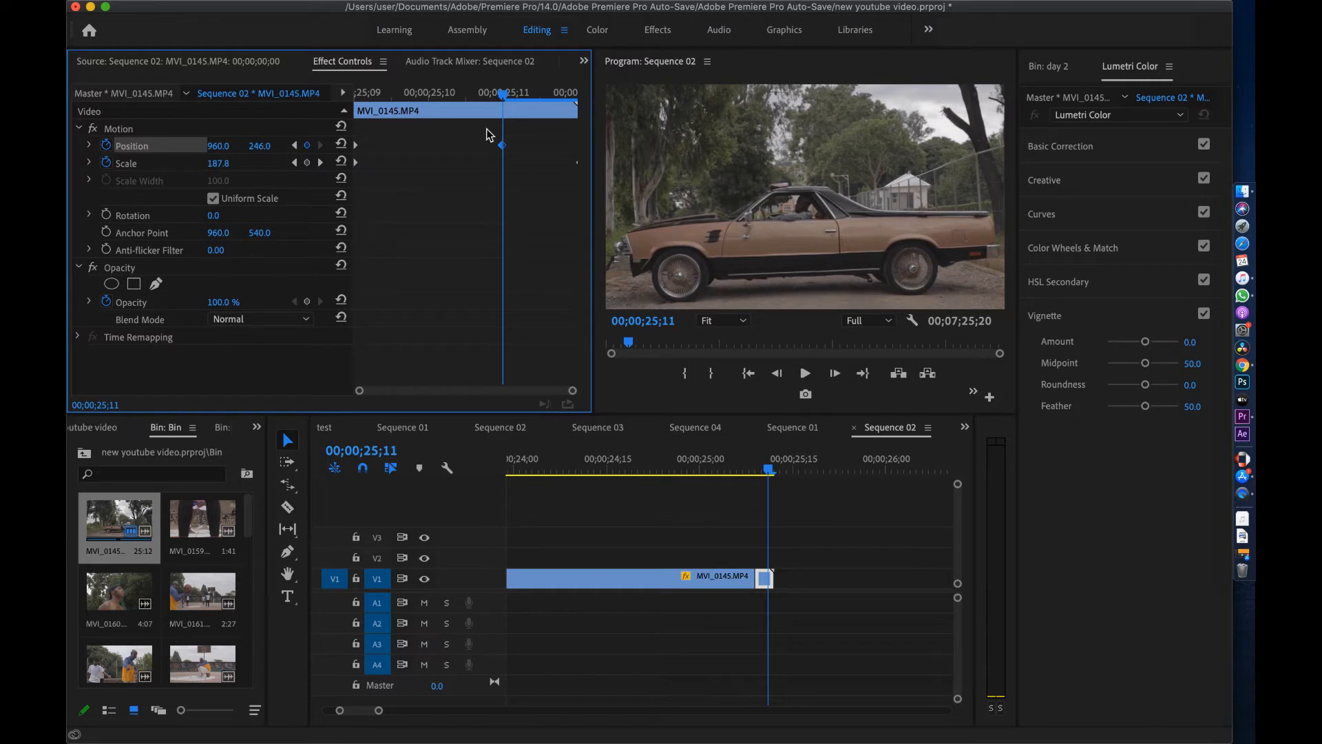
pyautogui.moveTo(501, 144); pyautogui.dragTo(580, 144)
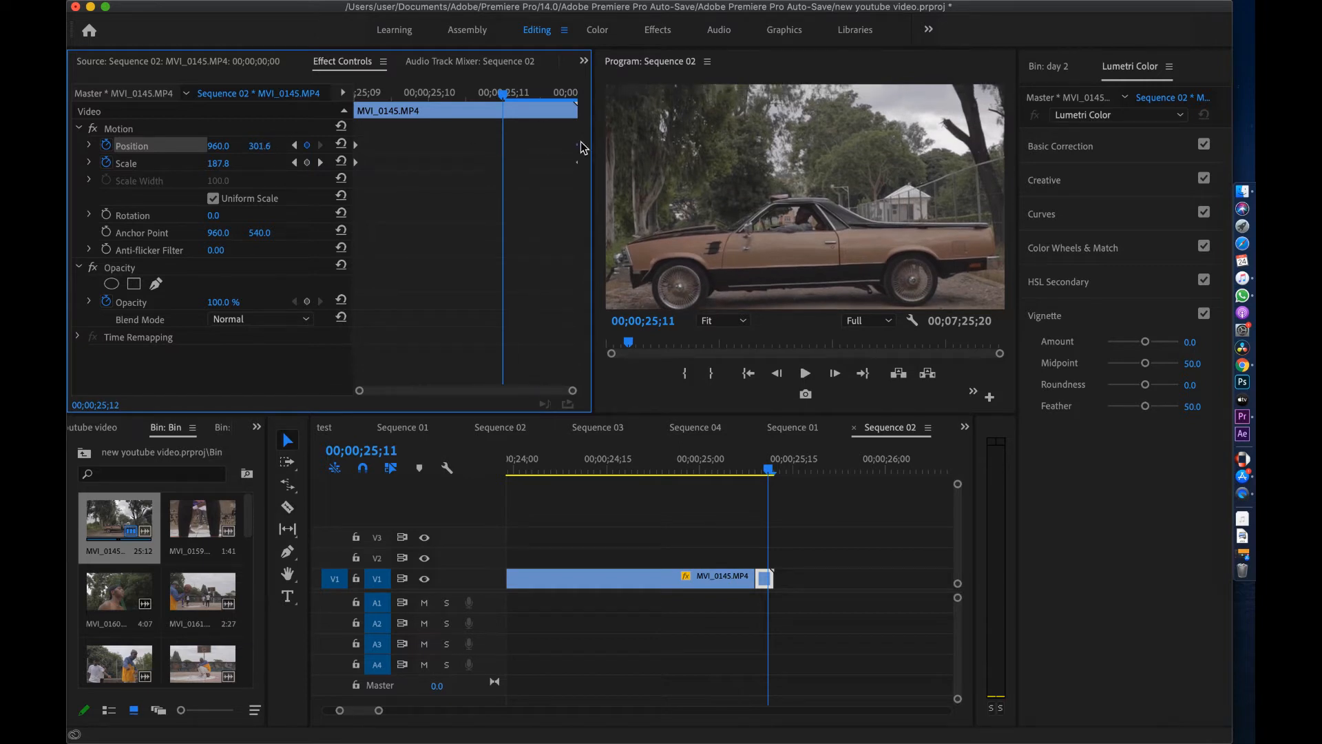
pyautogui.moveTo(770, 470); pyautogui.dragTo(688, 466)
pyautogui.press('space')
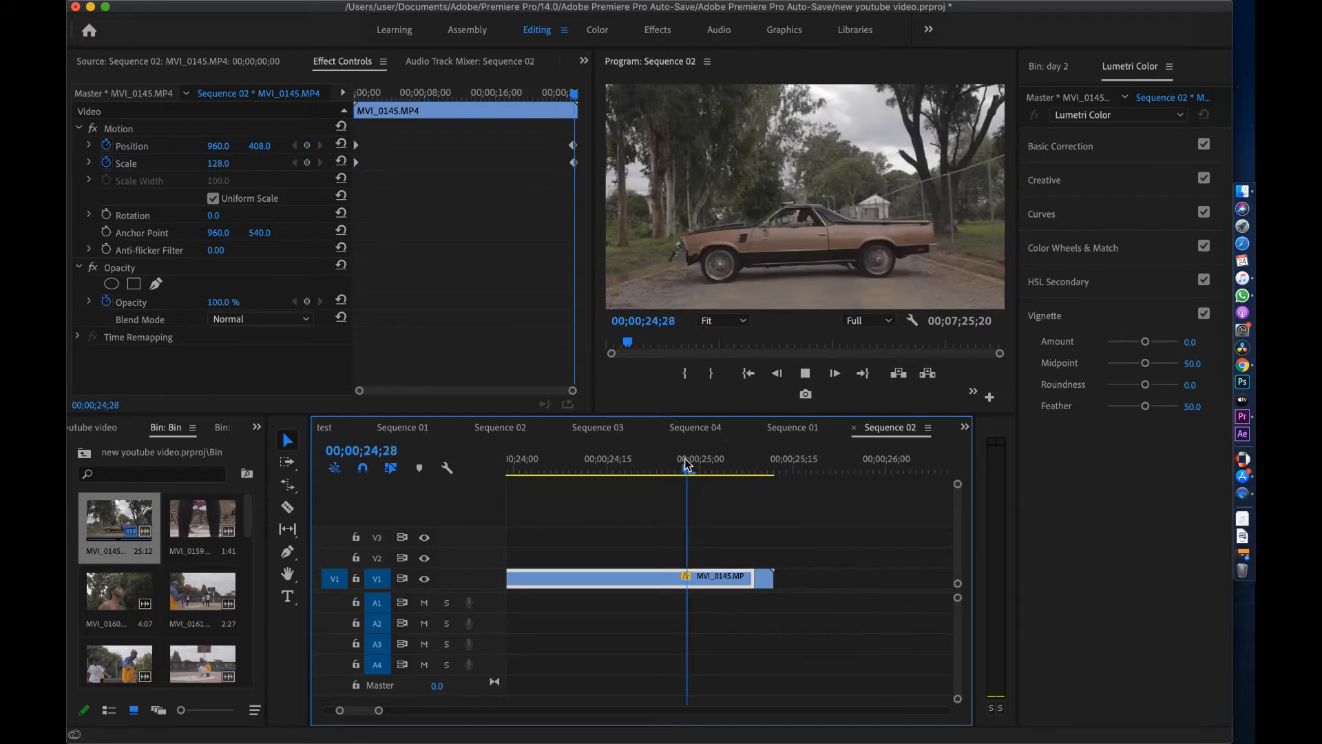
pyautogui.moveTo(697, 465); pyautogui.dragTo(754, 476)
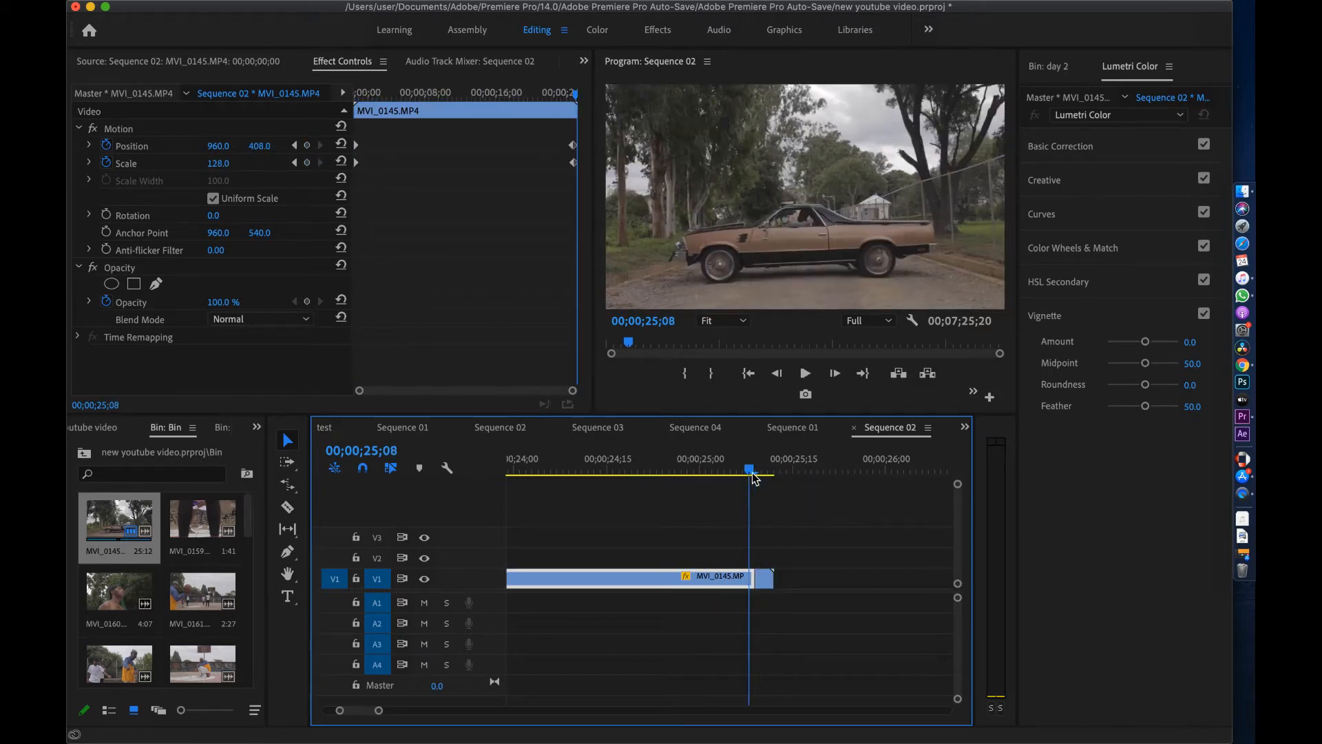
pyautogui.moveTo(252, 511); pyautogui.dragTo(255, 511)
# Add MVI_0159's video after the car clip on V1 and trim its end to the playhead
pyautogui.doubleClick(183, 517)
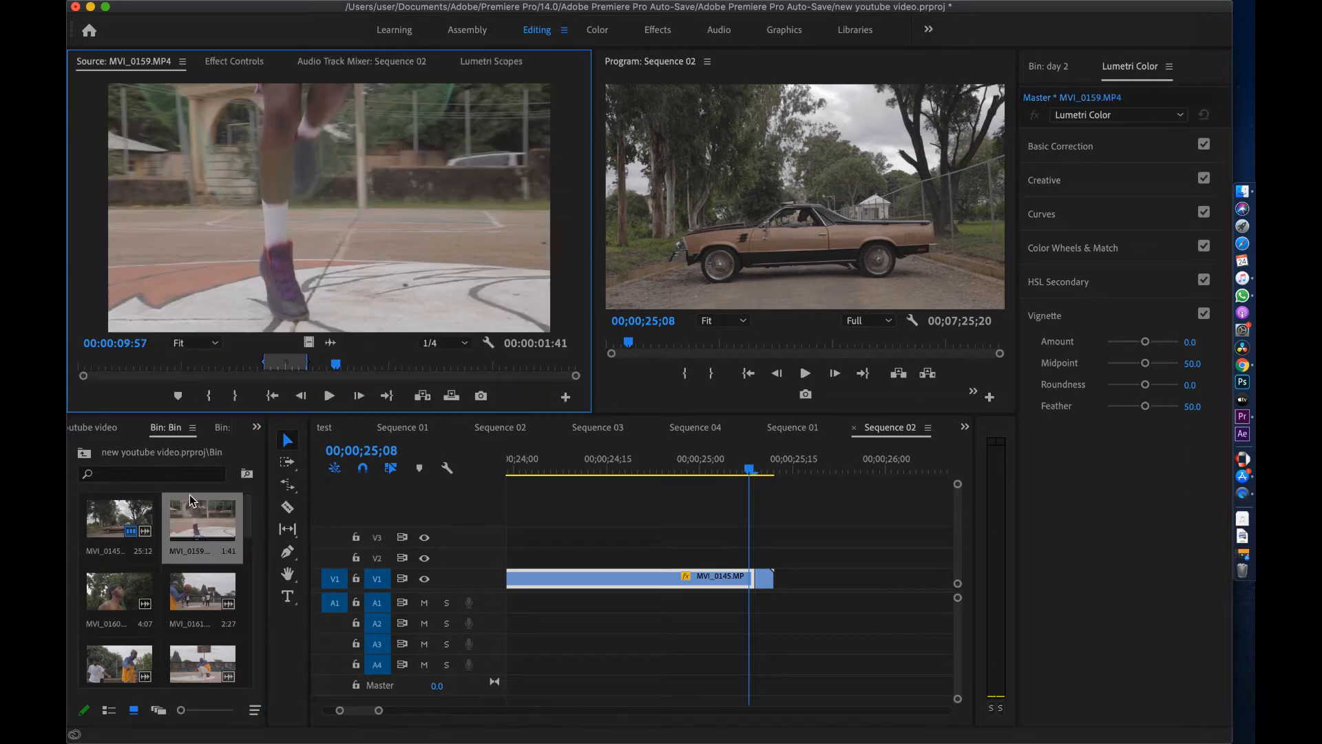
pyautogui.moveTo(308, 342); pyautogui.dragTo(786, 577)
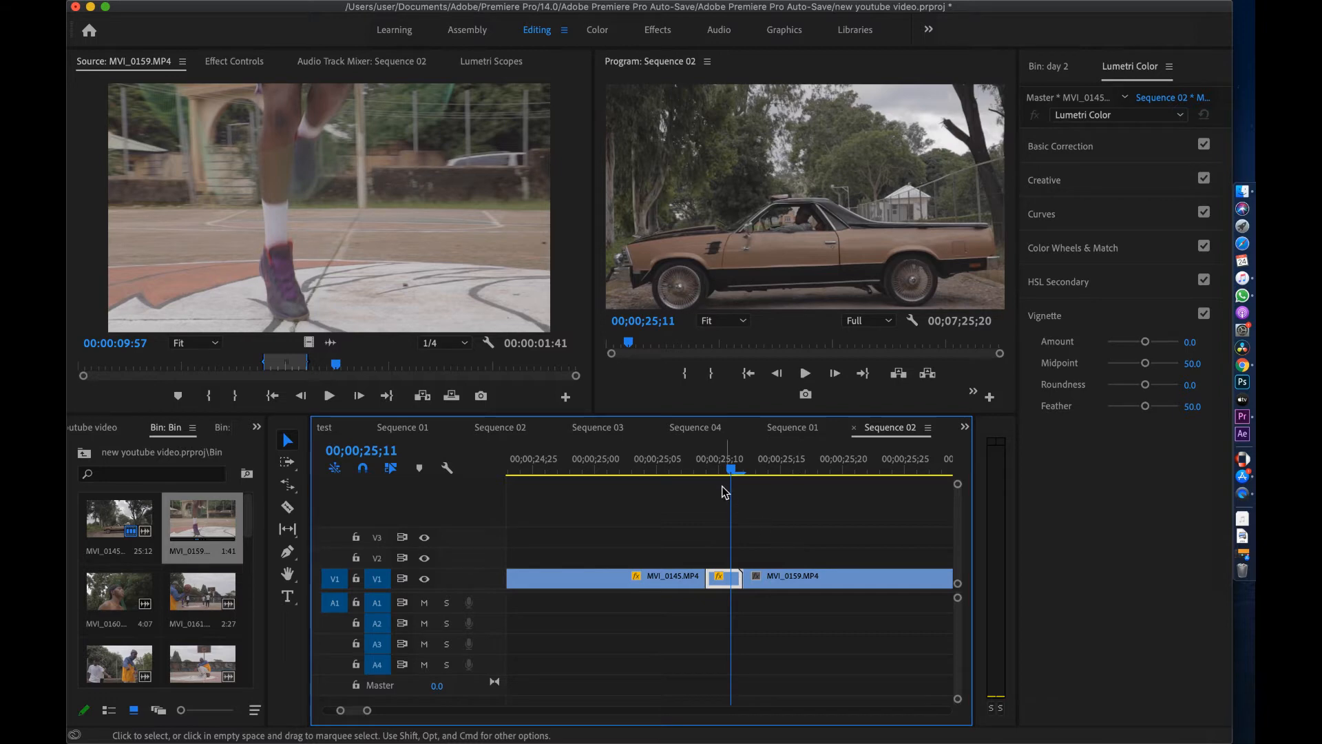
pyautogui.moveTo(732, 471); pyautogui.dragTo(750, 475)
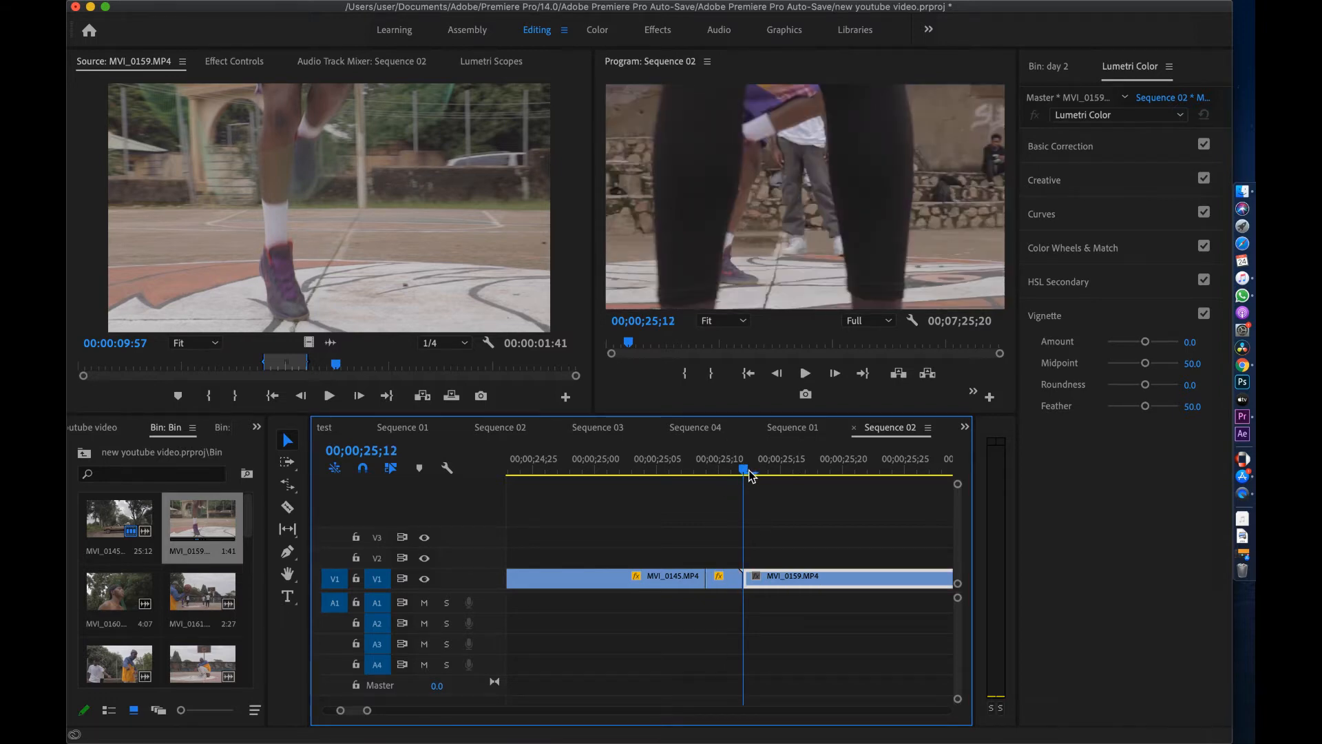
pyautogui.press('Right')
pyautogui.press('Right')
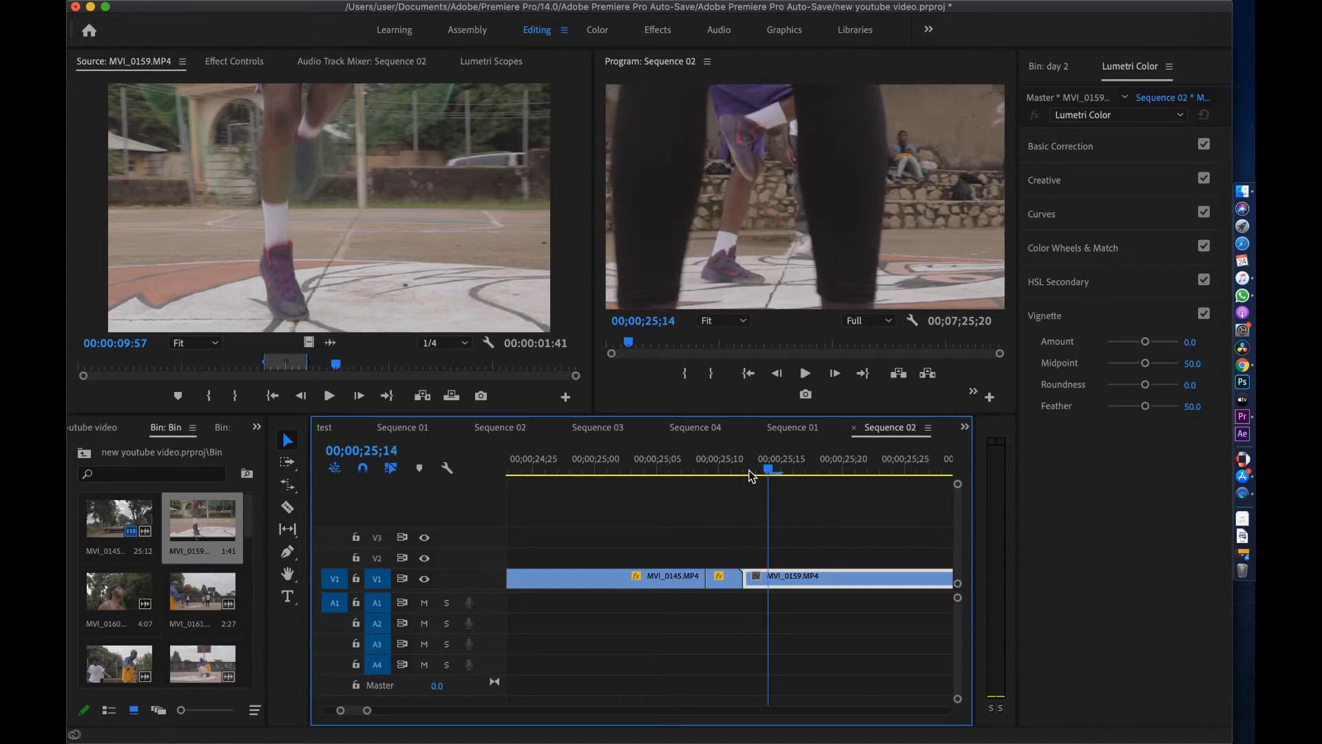
pyautogui.press('Left')
pyautogui.press('Left')
pyautogui.press('Left')
pyautogui.press('Right')
pyautogui.press('Right')
pyautogui.press('Right')
pyautogui.press('-')
pyautogui.press('-')
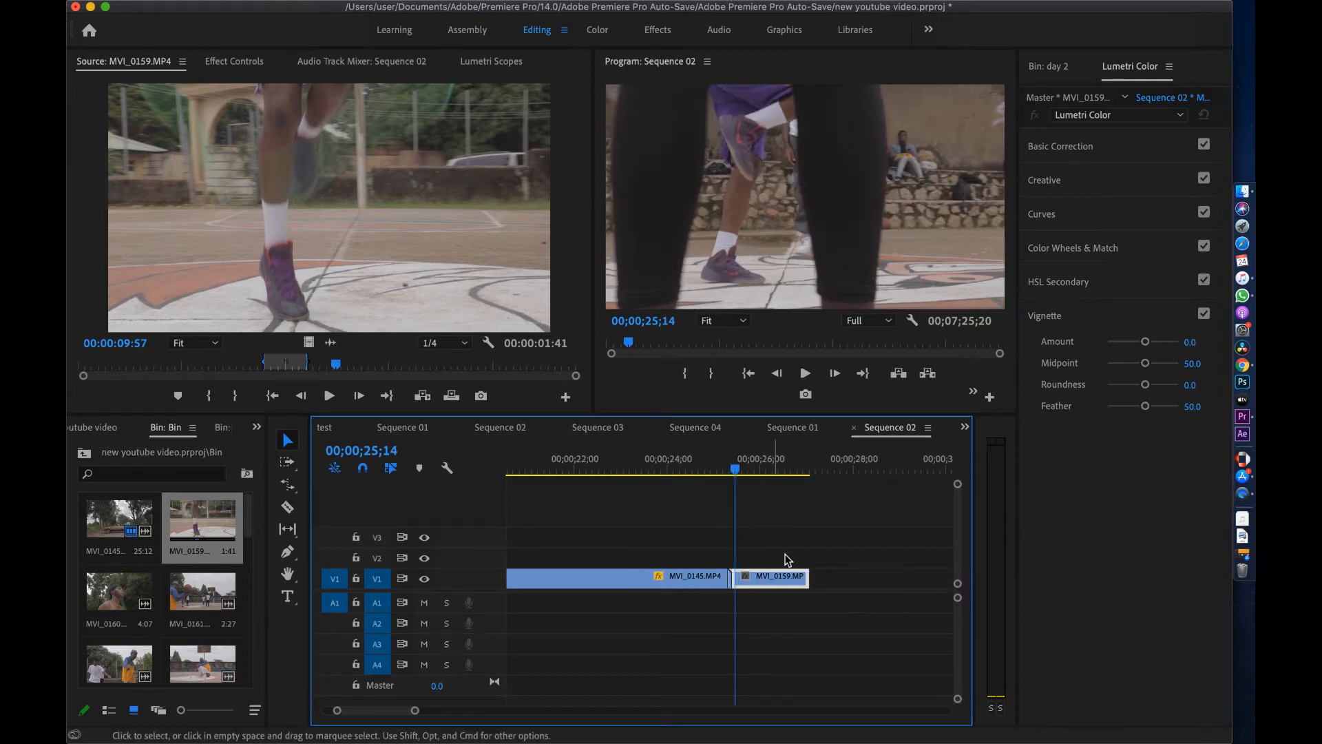
pyautogui.moveTo(815, 579); pyautogui.dragTo(742, 577)
pyautogui.press('=')
pyautogui.press('=')
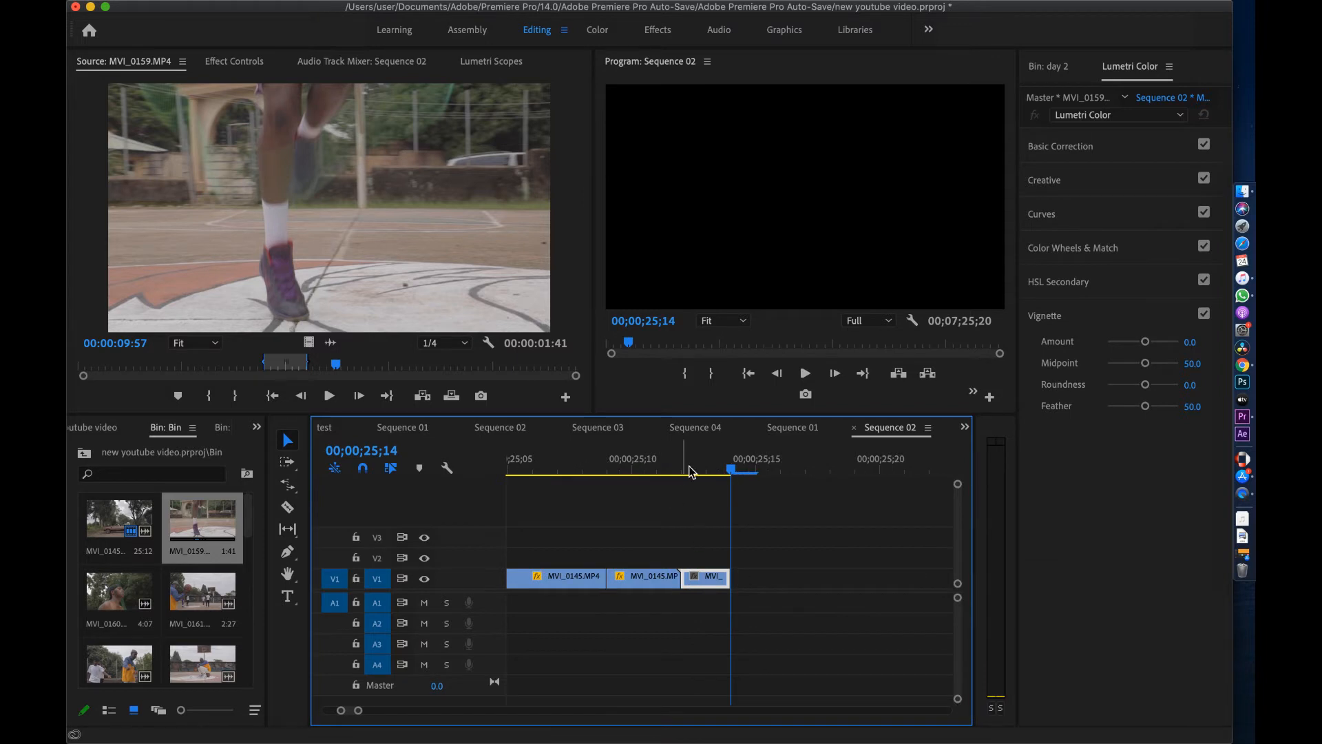
# Select the car clip's tail piece and show its Motion settings at 00;00;25;11
pyautogui.click(710, 472)
pyautogui.click(641, 580)
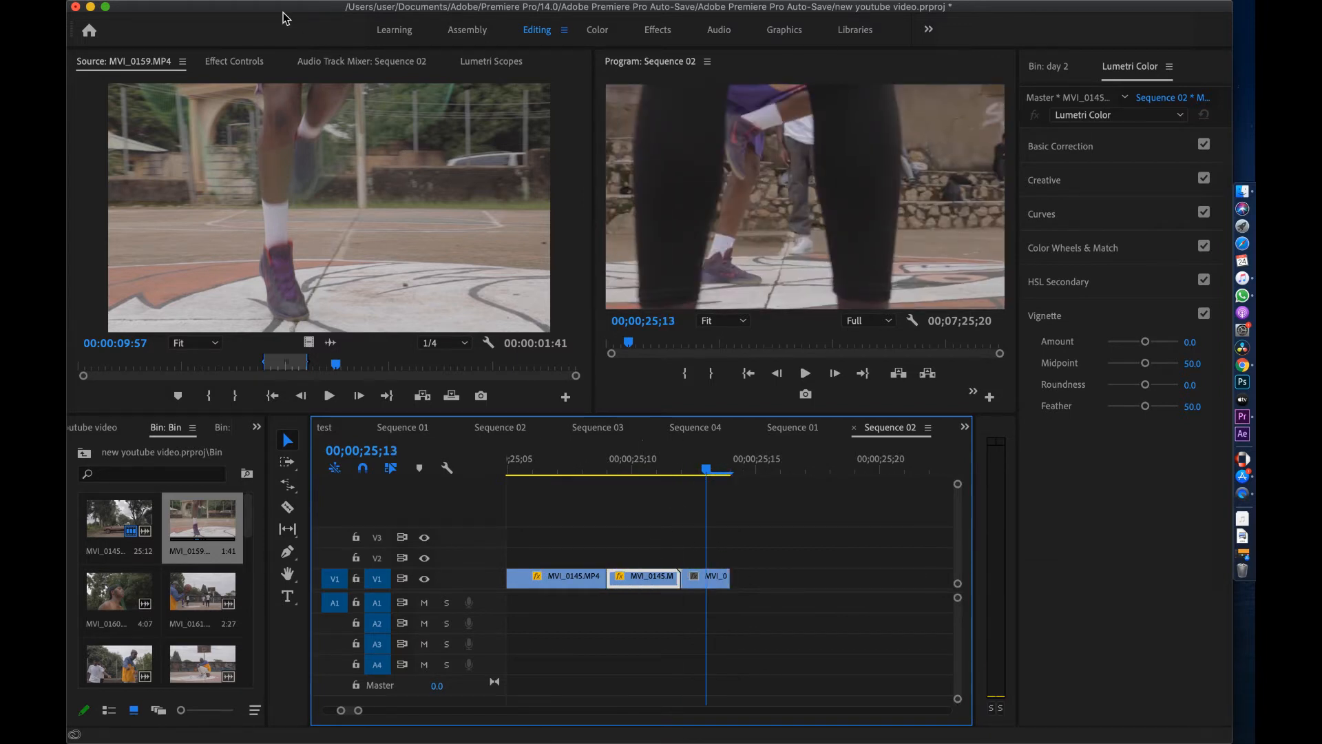
pyautogui.click(233, 61)
pyautogui.click(656, 470)
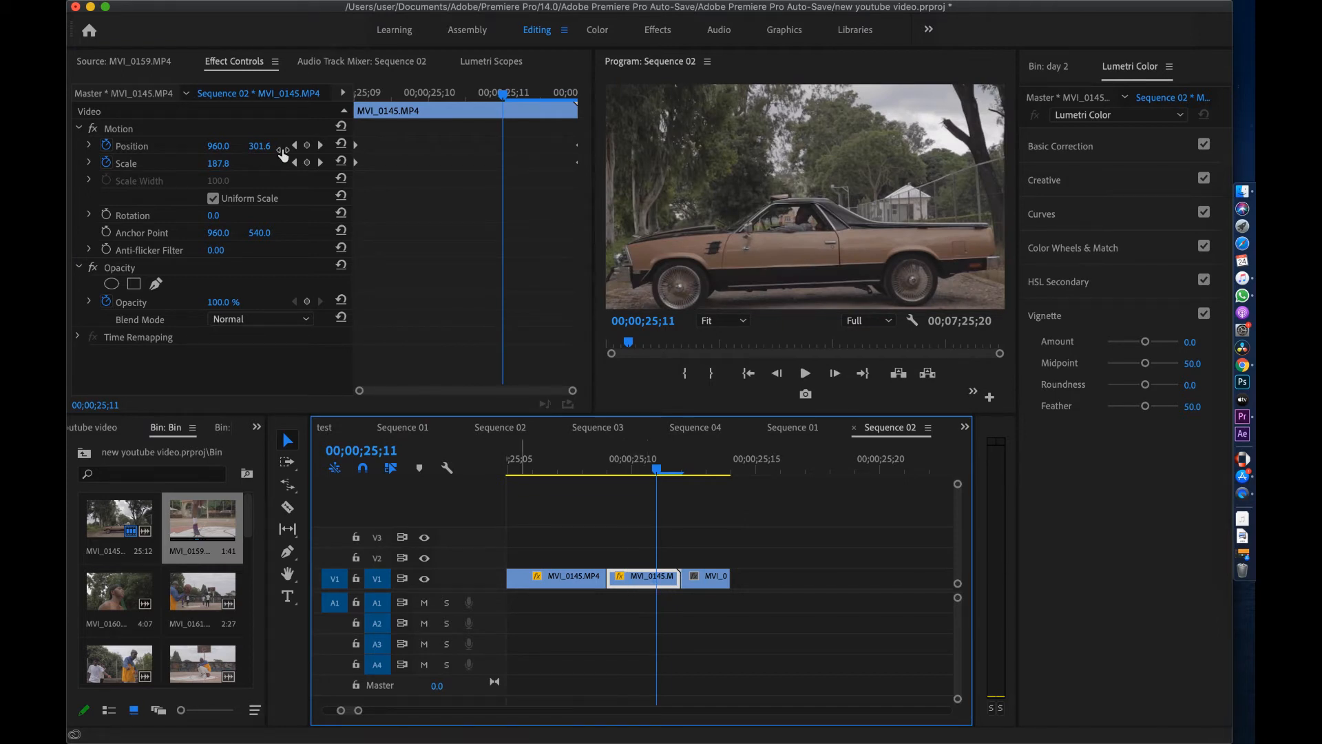
# Copy the tail piece's Motion effect and paste it onto MVI_0159
pyautogui.click(118, 129)
pyautogui.rightClick(118, 130)
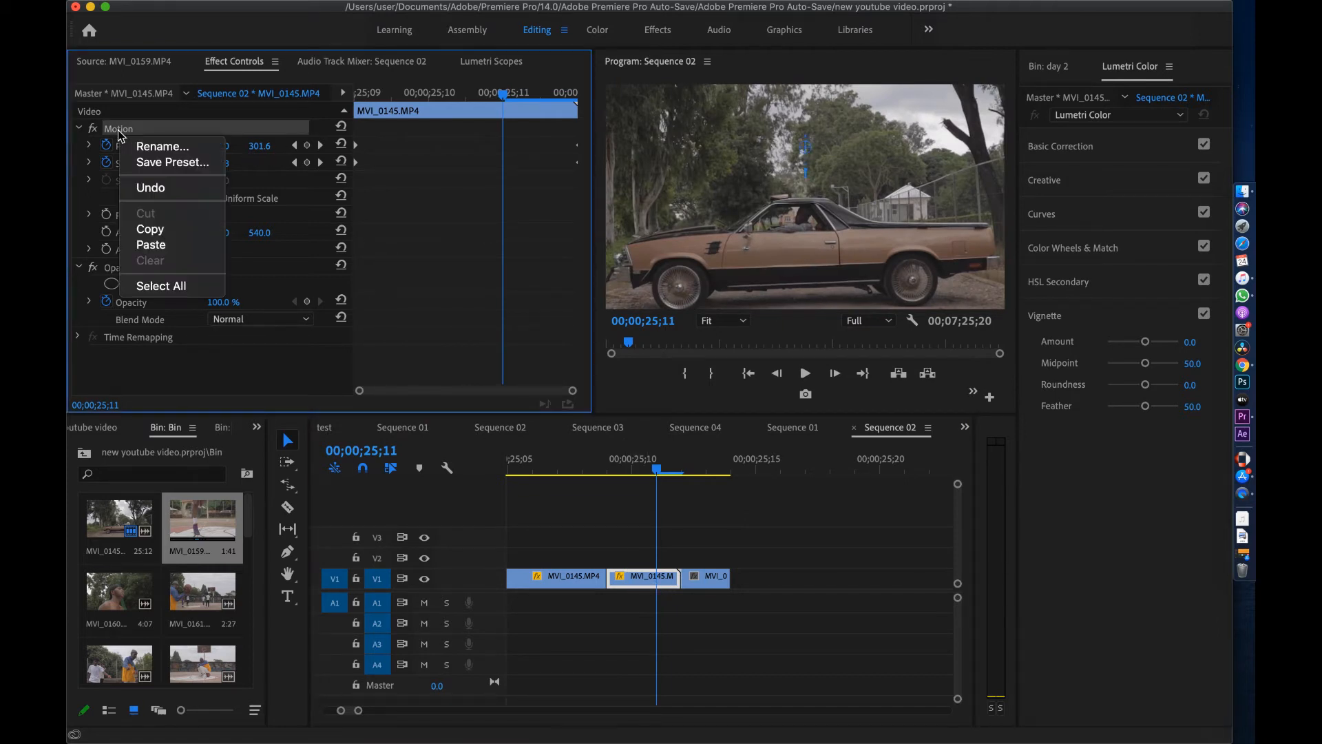
pyautogui.click(166, 229)
pyautogui.click(699, 469)
pyautogui.click(716, 580)
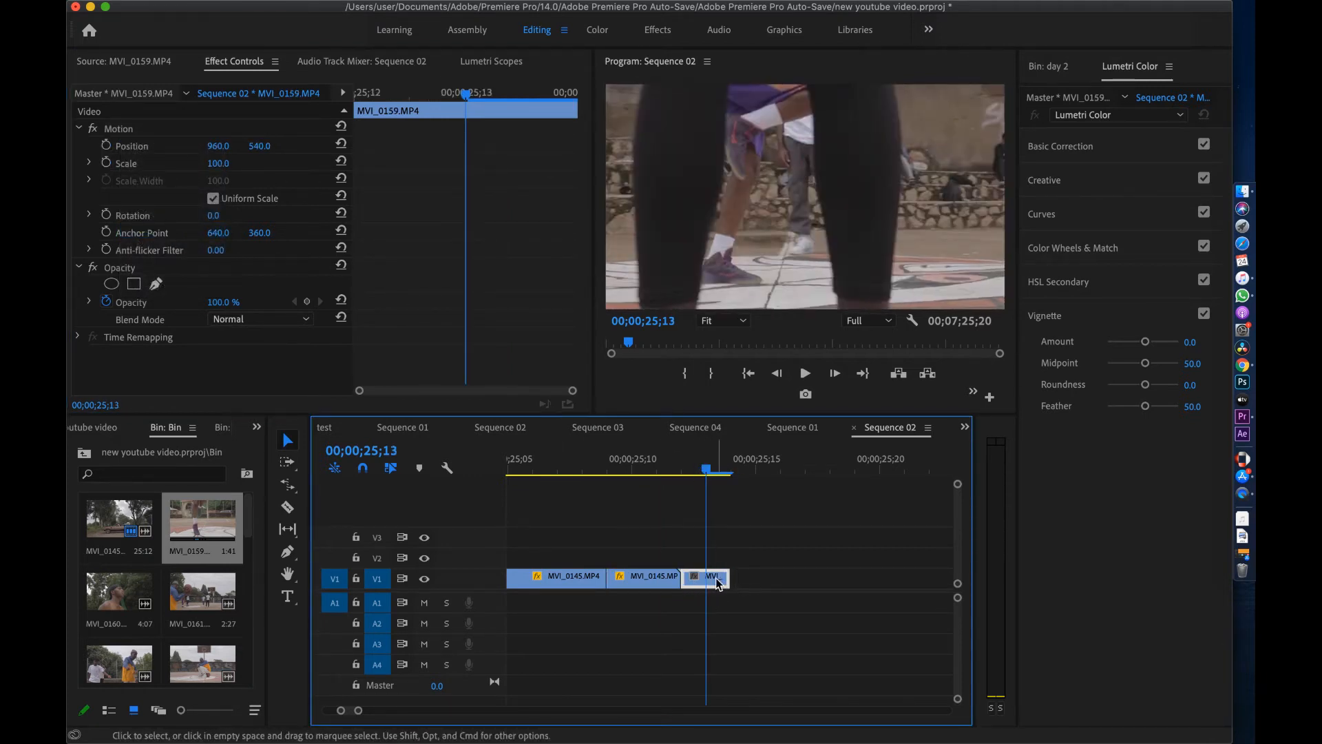
pyautogui.click(136, 126)
pyautogui.rightClick(135, 125)
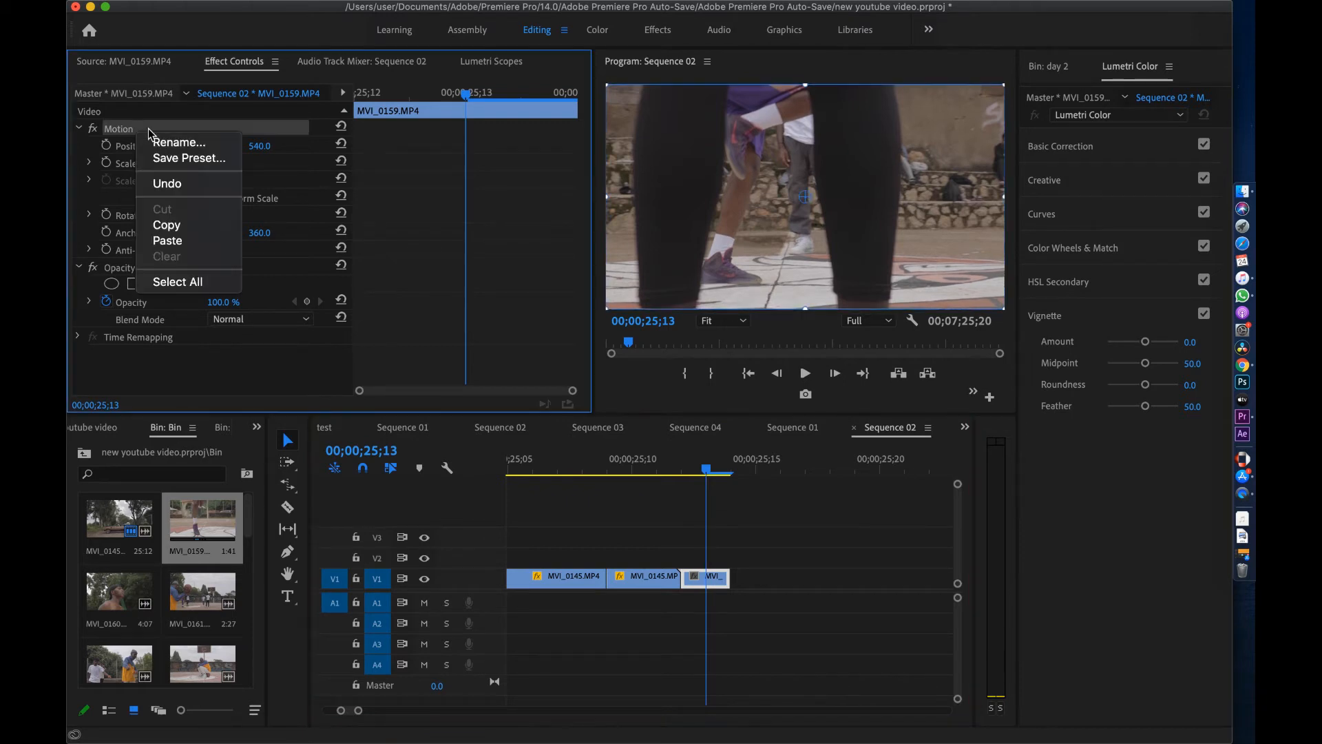
pyautogui.click(169, 241)
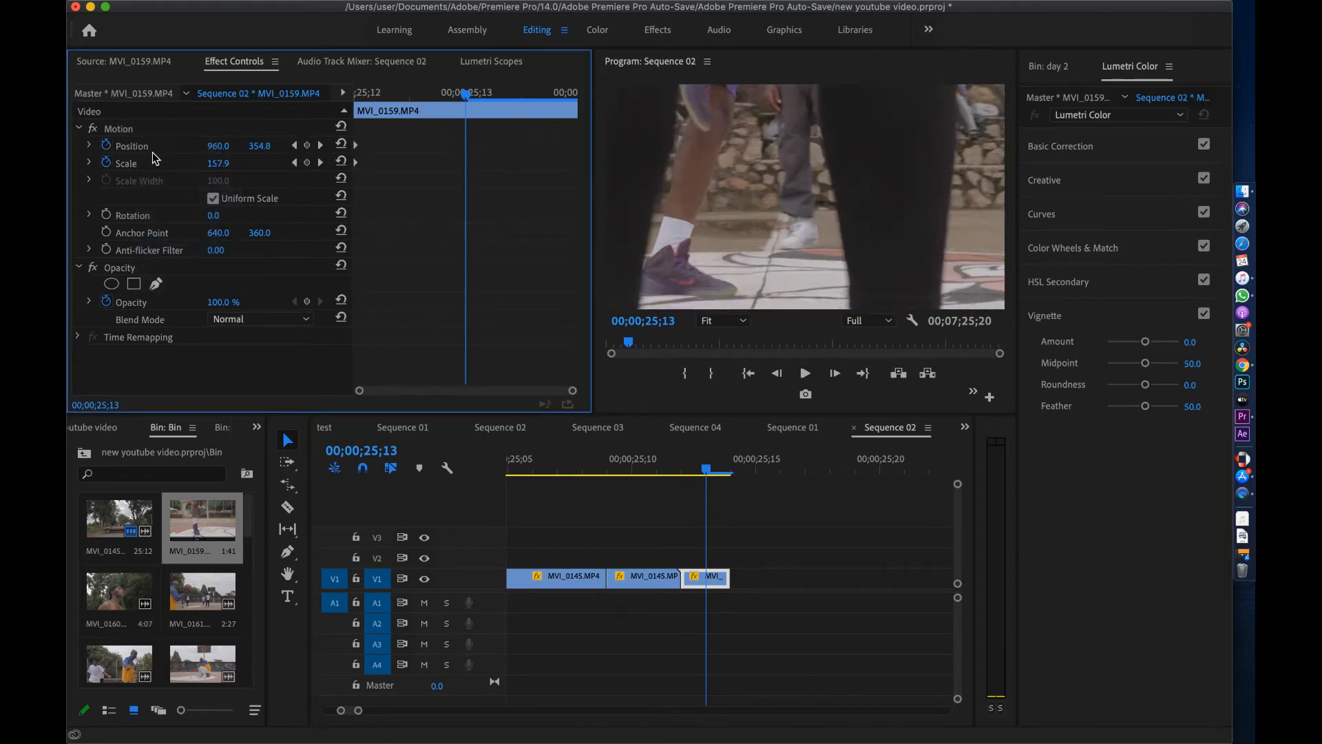
# Remove MVI_0159's Position keyframes, leaving Position fixed at 960, 354.8, and check the zoom
pyautogui.click(108, 147)
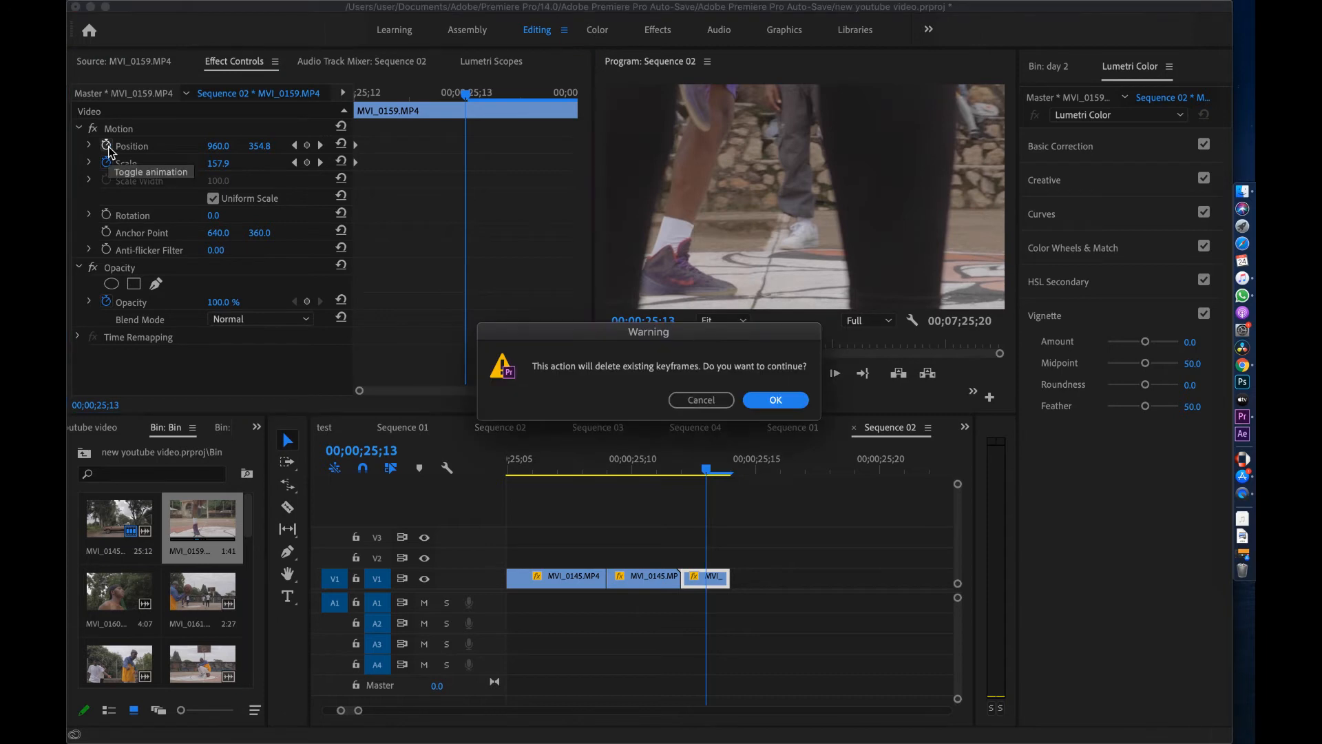
pyautogui.click(776, 402)
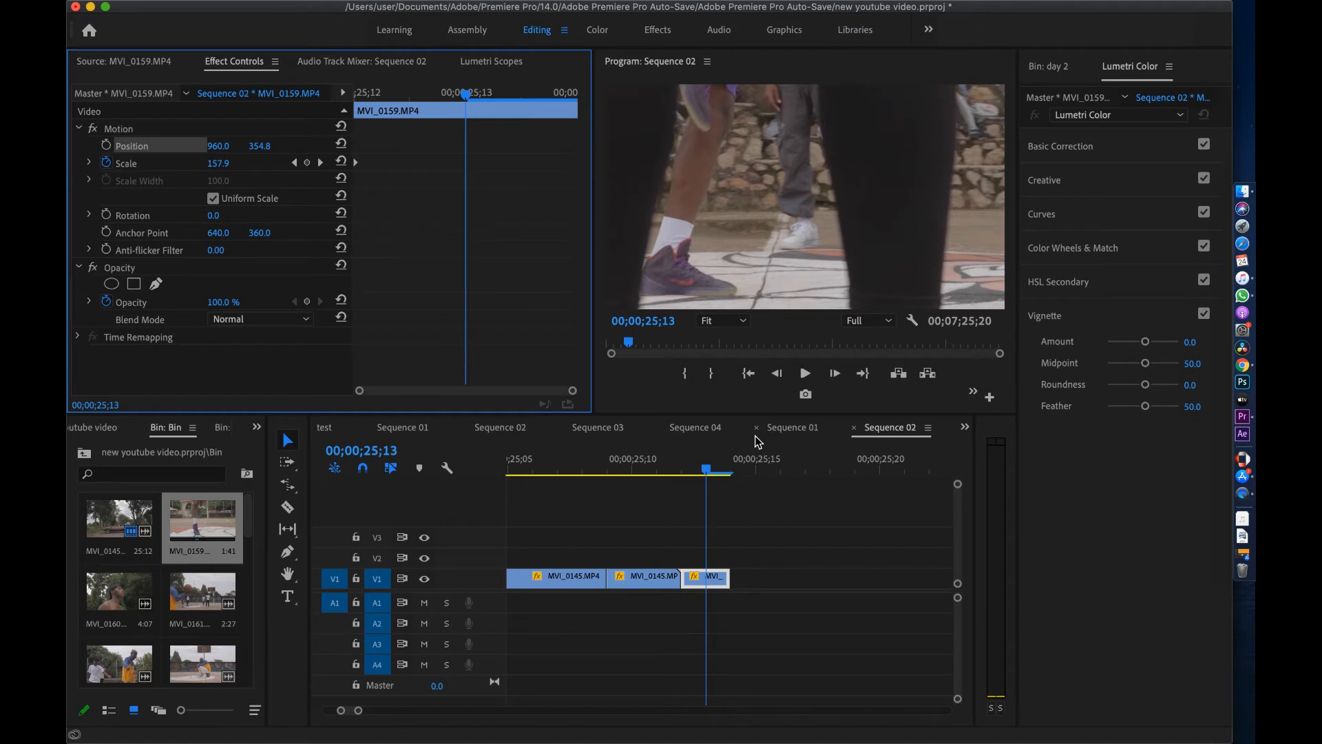
pyautogui.click(684, 469)
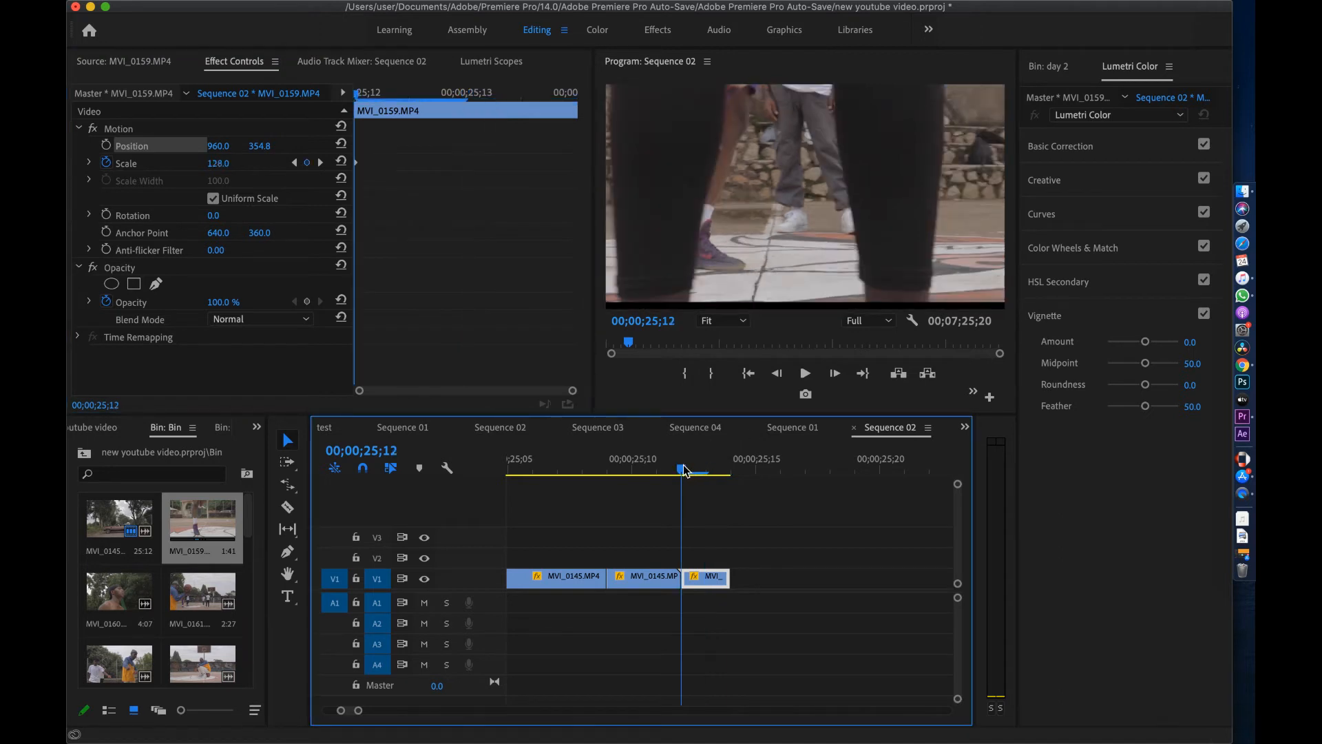
pyautogui.moveTo(695, 471); pyautogui.dragTo(712, 472)
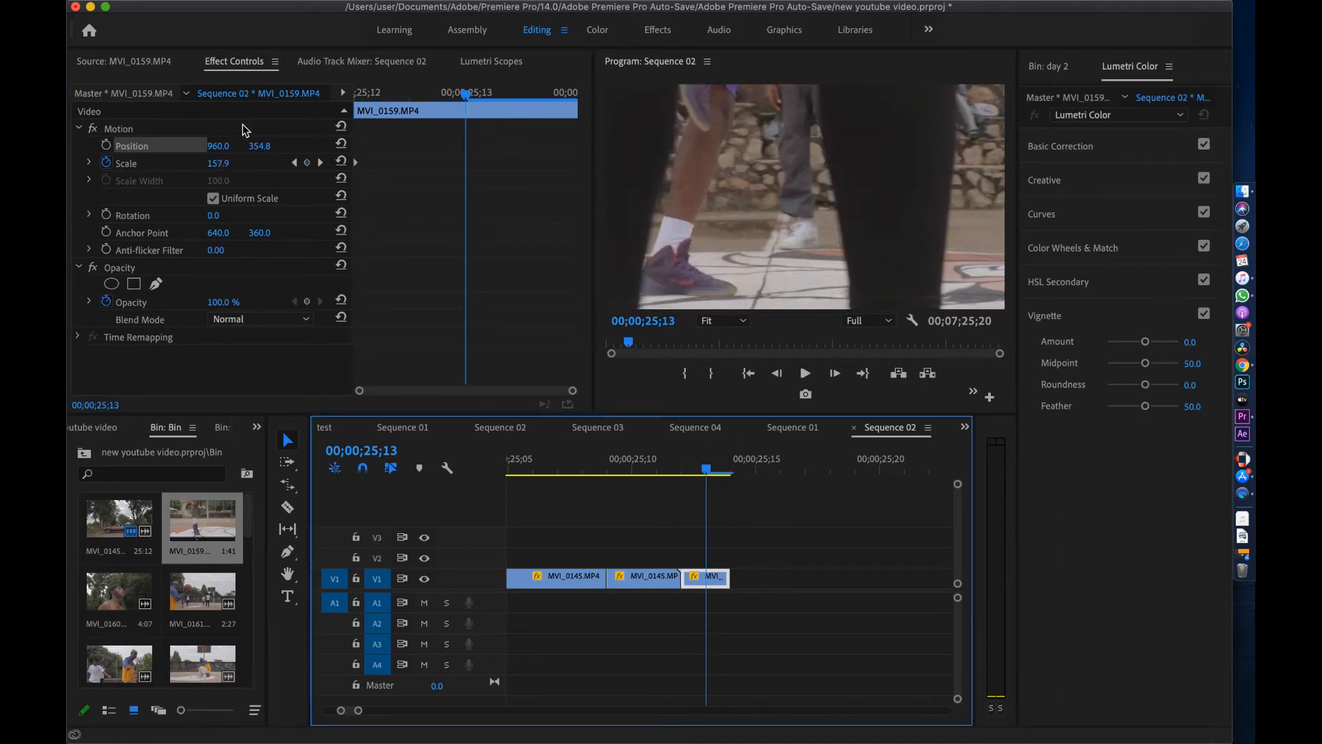
pyautogui.click(267, 140)
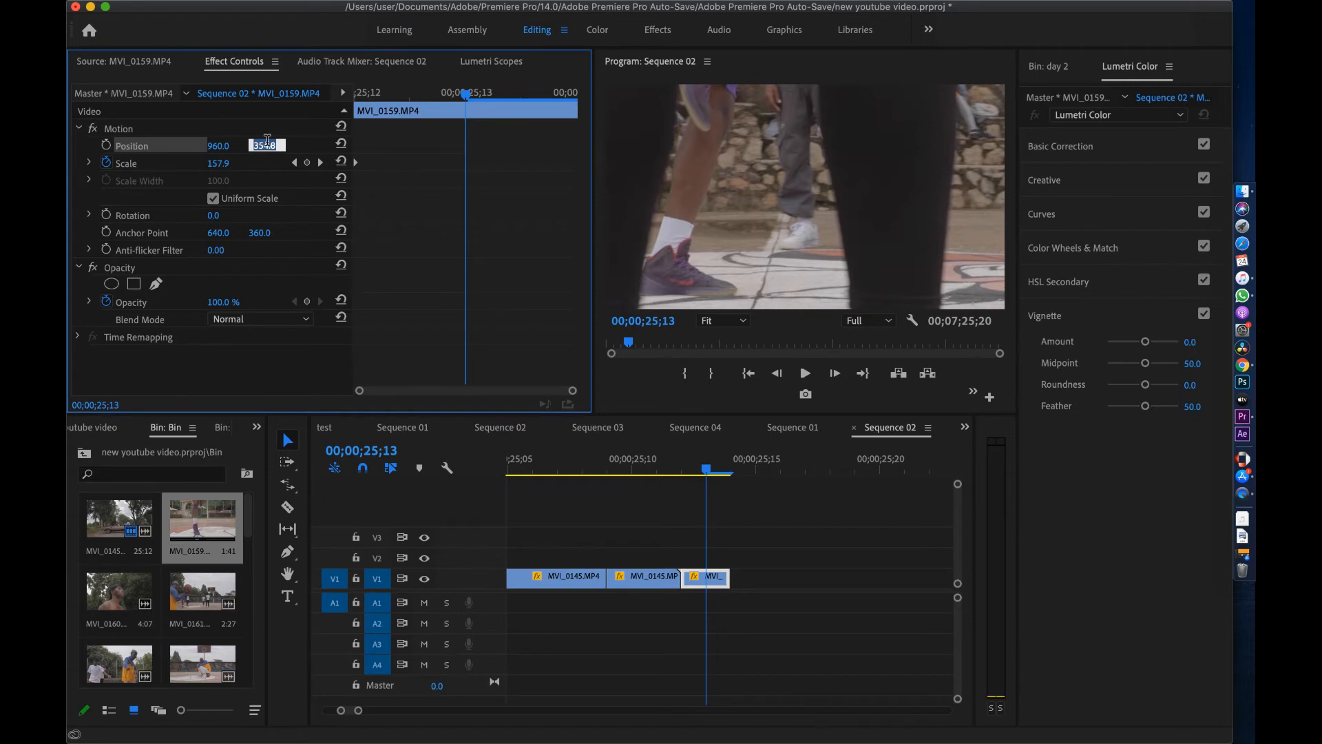
# Append MVI_0160 to V1, trim it to a few frames and paste the zoom keyframes
pyautogui.press('BackSpace')
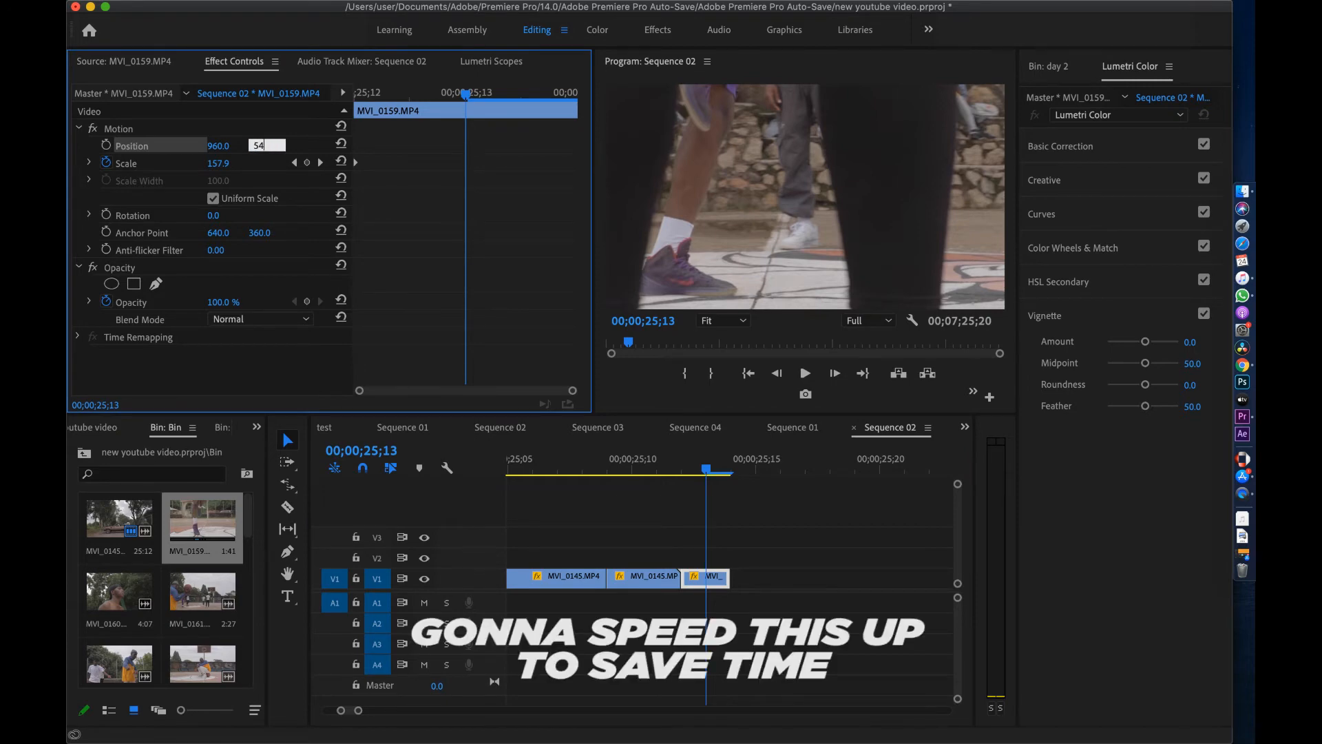
pyautogui.moveTo(689, 473); pyautogui.dragTo(710, 475)
pyautogui.doubleClick(124, 590)
pyautogui.moveTo(308, 342); pyautogui.dragTo(779, 578)
pyautogui.click(750, 472)
pyautogui.press('w')
pyautogui.click(732, 472)
pyautogui.click(234, 61)
pyautogui.press('super+v')
pyautogui.click(744, 579)
# Append several more short bin clips, including MVI_0141, to the end of V1
pyautogui.doubleClick(202, 547)
pyautogui.moveTo(309, 342); pyautogui.dragTo(860, 577)
pyautogui.doubleClick(119, 620)
pyautogui.doubleClick(203, 619)
pyautogui.moveTo(309, 342); pyautogui.dragTo(810, 577)
pyautogui.doubleClick(119, 585)
pyautogui.doubleClick(202, 585)
pyautogui.moveTo(309, 342); pyautogui.dragTo(865, 578)
pyautogui.doubleClick(202, 544)
pyautogui.doubleClick(203, 615)
pyautogui.moveTo(309, 342); pyautogui.dragTo(810, 577)
# Append MVI_0176, MVI_0117, MVI_0122 and MVI_0126 to V1, then zoom in on the short clips
pyautogui.click(120, 531)
pyautogui.doubleClick(202, 533)
pyautogui.moveTo(309, 342); pyautogui.dragTo(864, 576)
pyautogui.doubleClick(203, 602)
pyautogui.doubleClick(202, 549)
pyautogui.moveTo(308, 343); pyautogui.dragTo(901, 577)
pyautogui.doubleClick(119, 551)
pyautogui.moveTo(722, 408); pyautogui.dragTo(920, 577)
pyautogui.doubleClick(203, 551)
pyautogui.moveTo(309, 343); pyautogui.dragTo(938, 577)
pyautogui.doubleClick(203, 626)
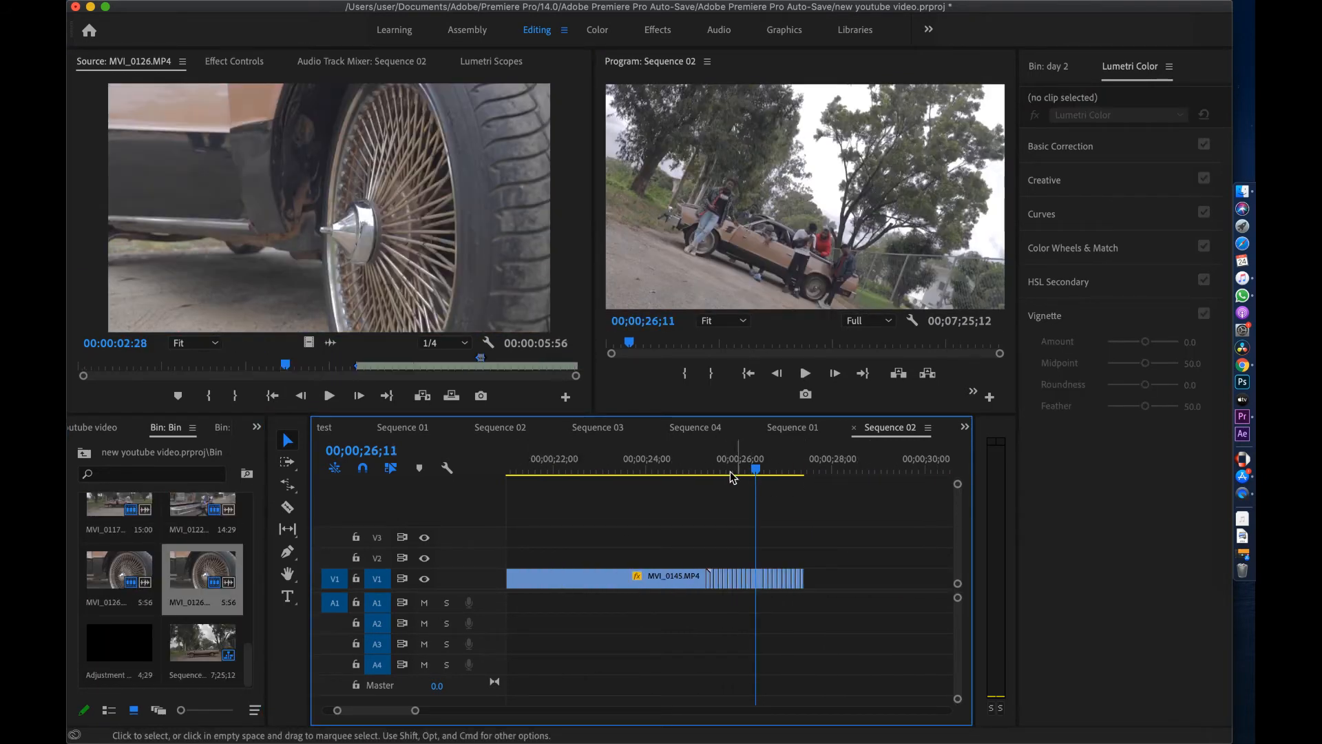
pyautogui.moveTo(730, 469)
pyautogui.mouseDown()
pyautogui.moveTo(811, 474)
pyautogui.moveTo(713, 497)
pyautogui.moveTo(828, 468)
pyautogui.moveTo(732, 473)
pyautogui.moveTo(747, 478)
pyautogui.moveTo(694, 493)
pyautogui.moveTo(712, 473)
pyautogui.moveTo(750, 478)
pyautogui.mouseUp()
pyautogui.press('=')
pyautogui.press('=')
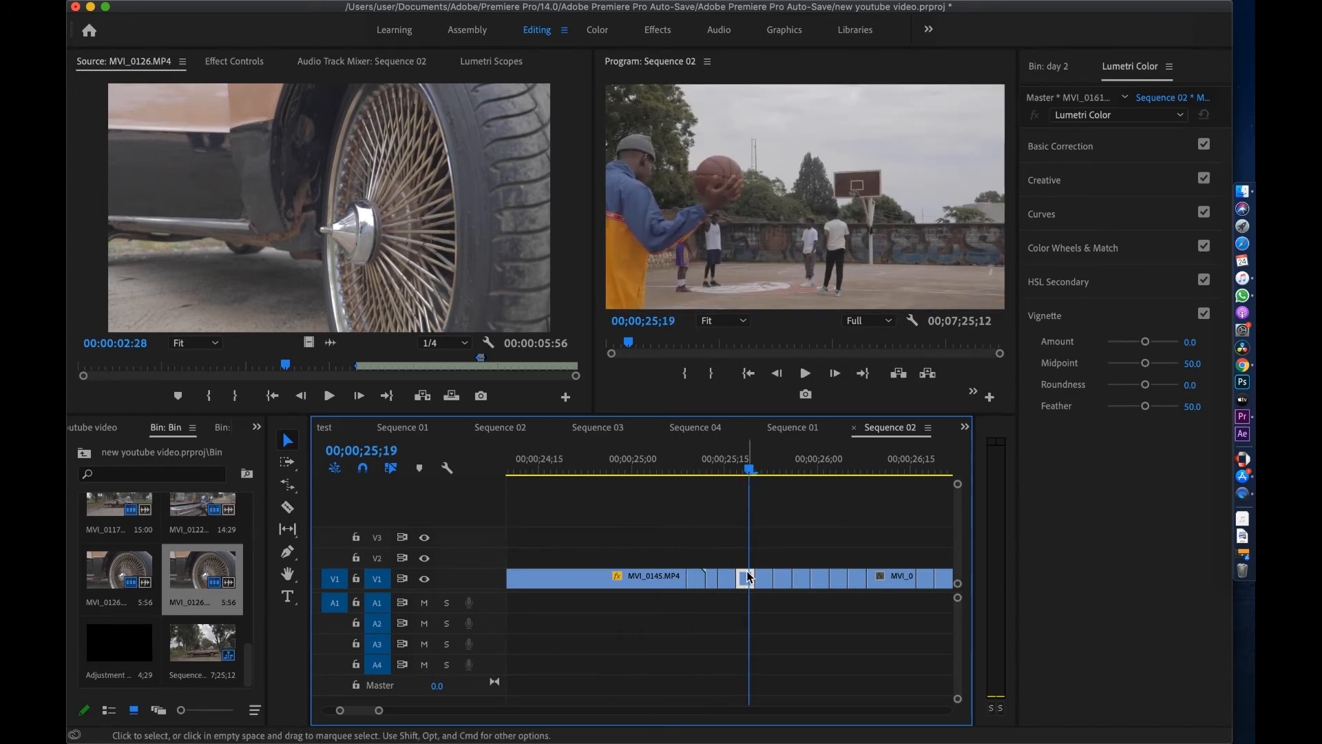
# Paste the copied zoom Motion onto MVI_0161 and MVI_0167
pyautogui.click(230, 62)
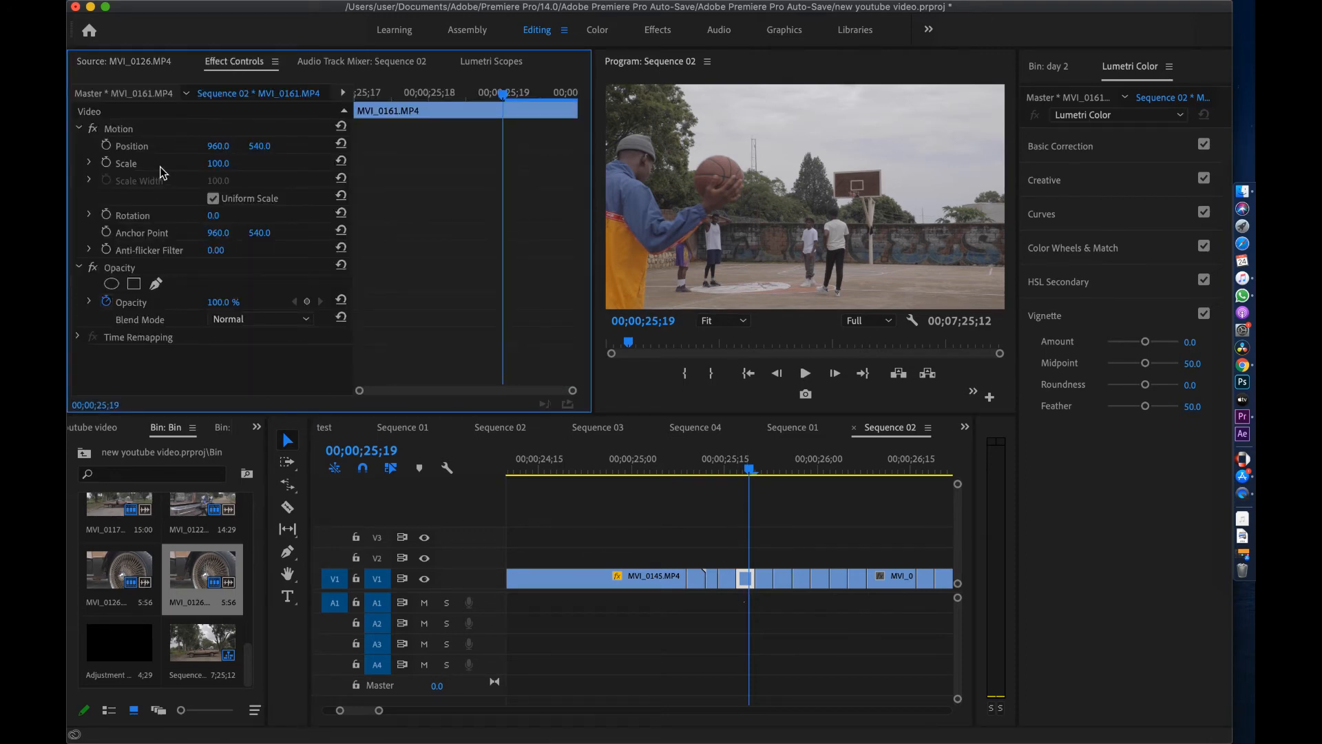
pyautogui.rightClick(146, 146)
pyautogui.click(180, 253)
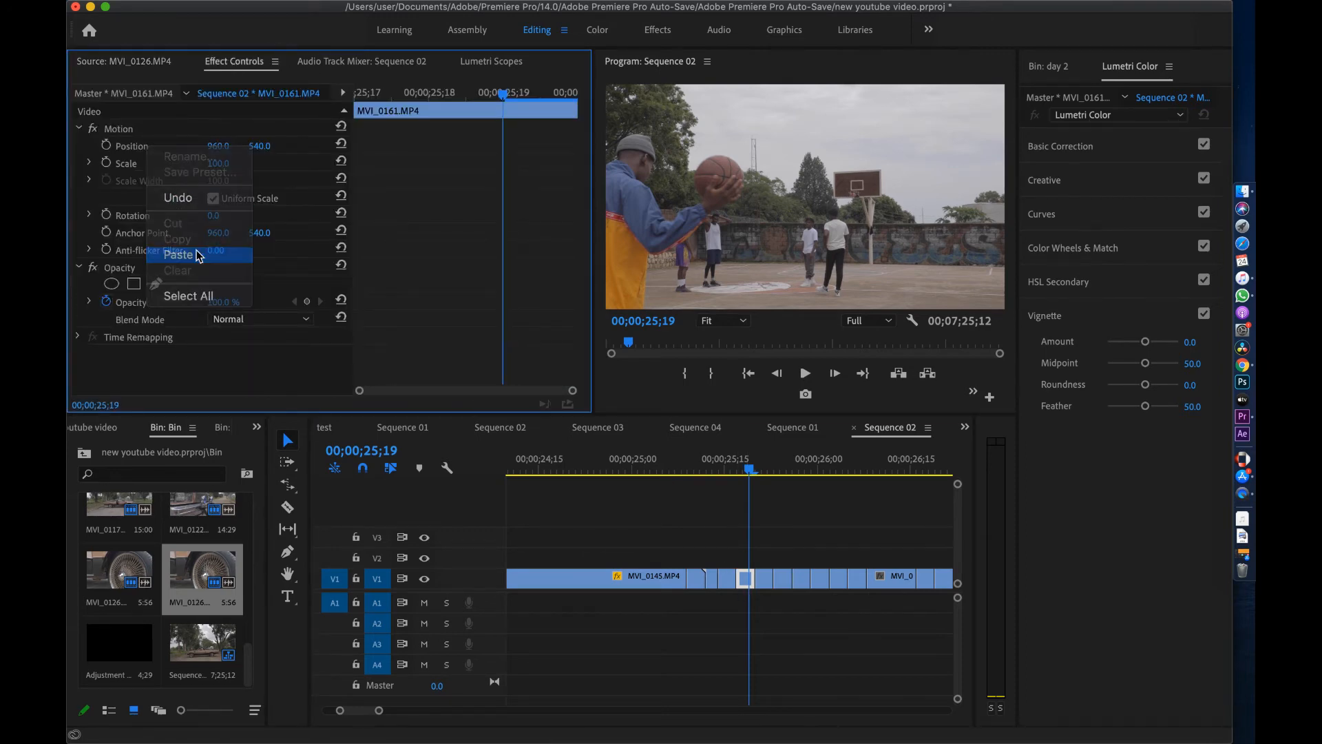
pyautogui.click(763, 578)
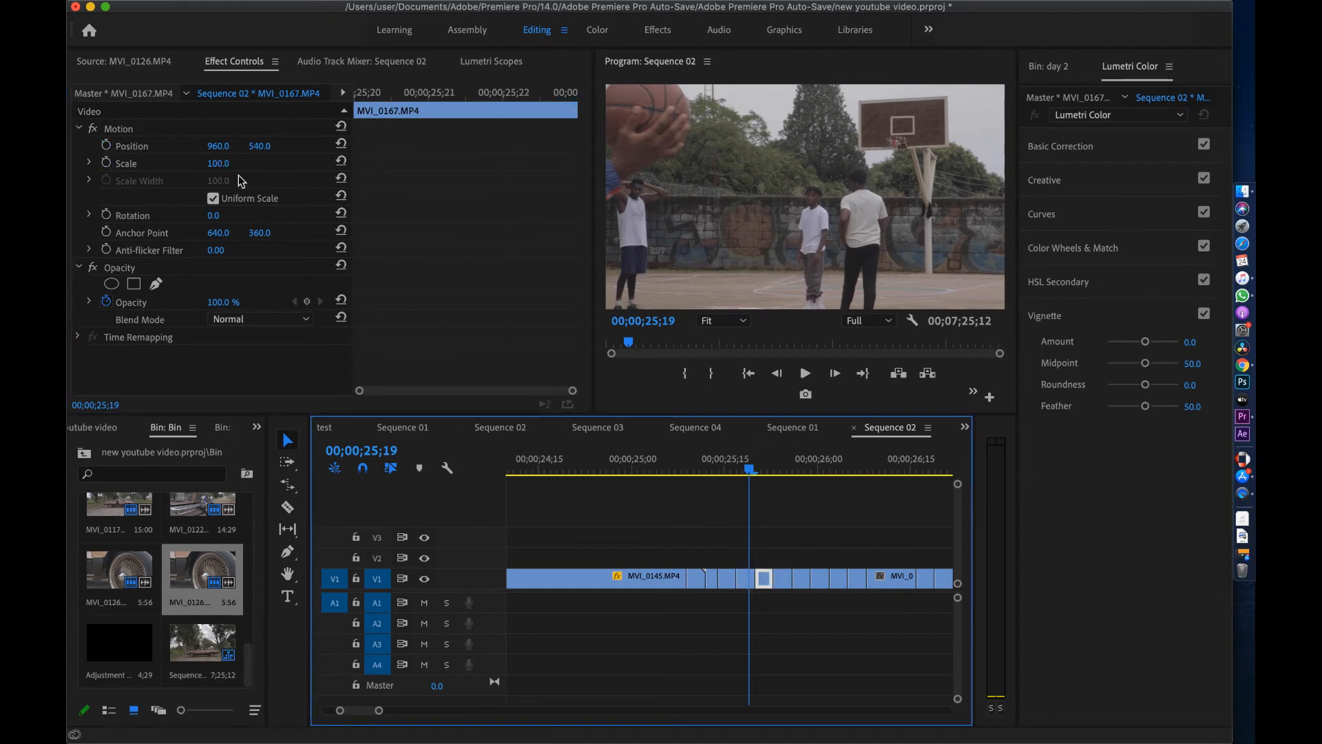
pyautogui.rightClick(146, 146)
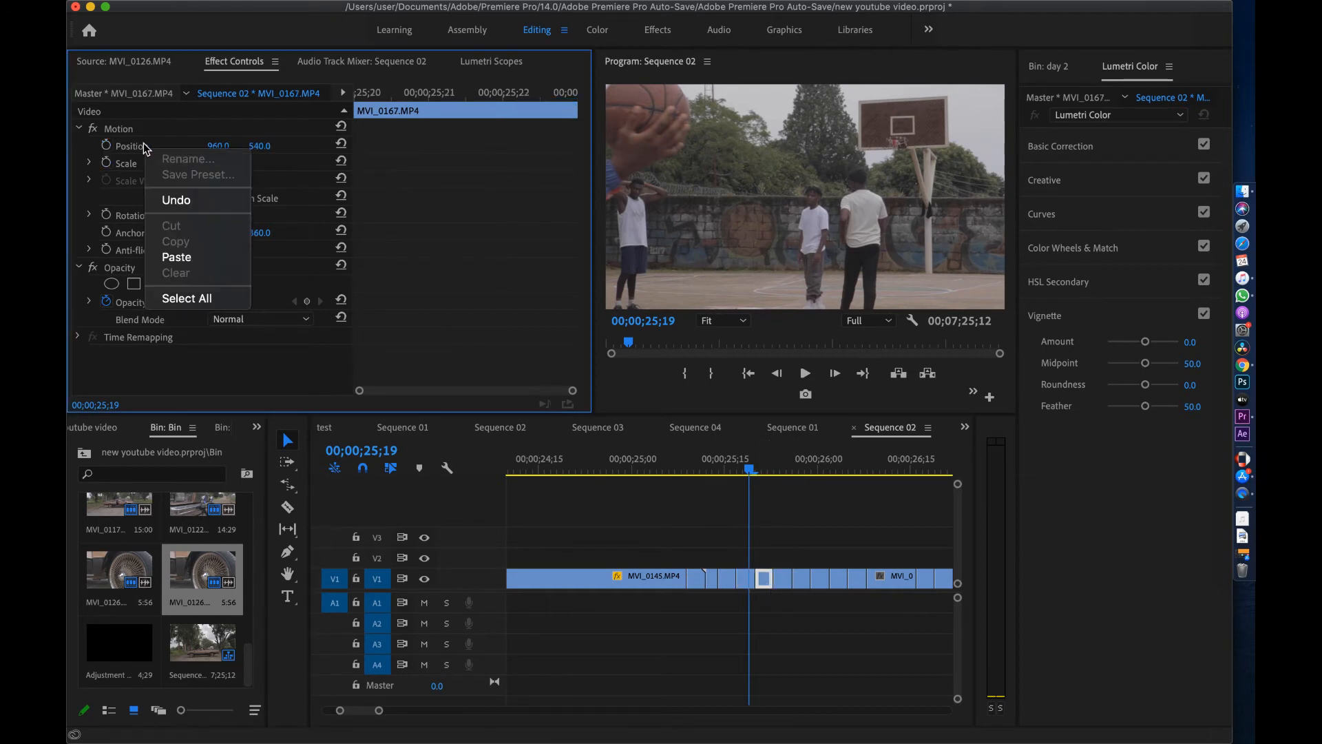
pyautogui.click(179, 257)
# Select all V1 clips from the current point onward with Track Select, then return to Selection
pyautogui.click(804, 566)
pyautogui.press('a')
pyautogui.click(771, 580)
pyautogui.press('v')
pyautogui.click(205, 164)
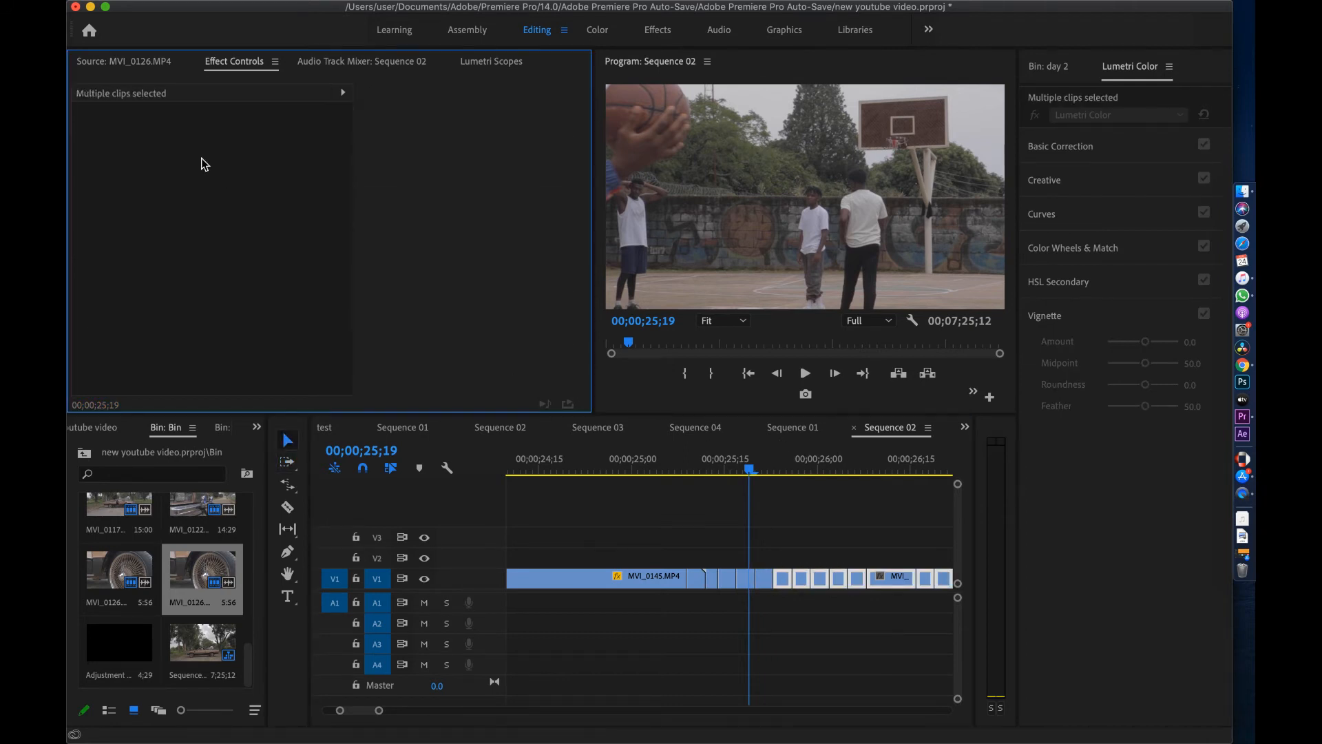
pyautogui.moveTo(773, 472)
pyautogui.mouseDown()
pyautogui.moveTo(794, 480)
pyautogui.moveTo(762, 479)
pyautogui.moveTo(775, 475)
pyautogui.mouseUp()
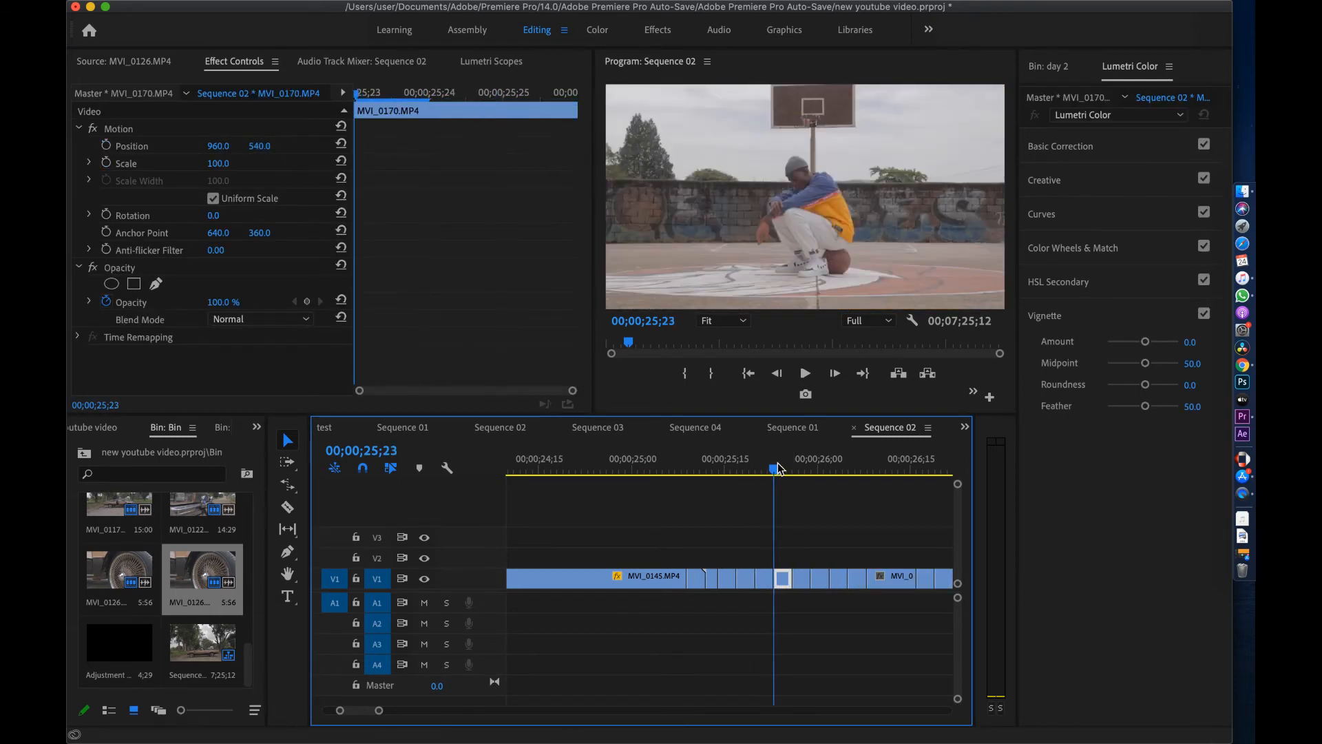
# Paste the zoom Motion onto MVI_0170, MVI_0141 and MVI_0144
pyautogui.rightClick(128, 136)
pyautogui.click(166, 247)
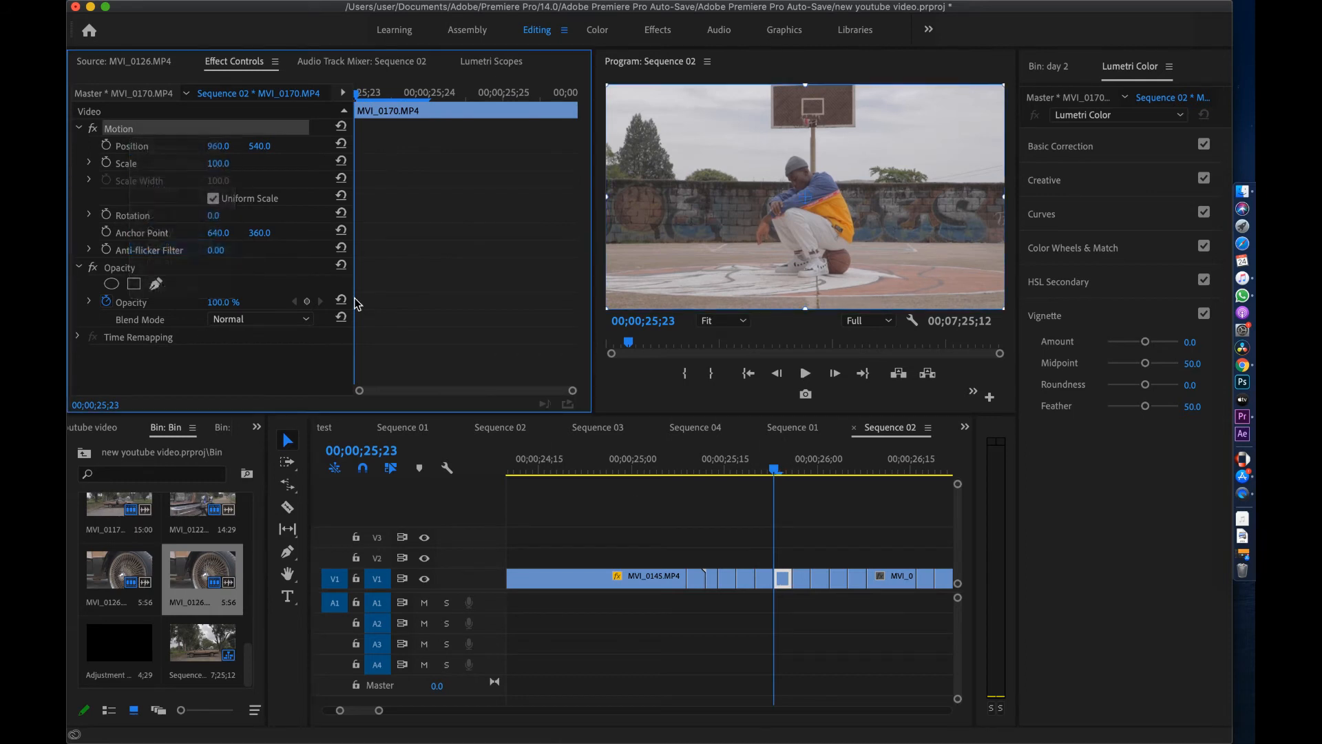
pyautogui.click(800, 473)
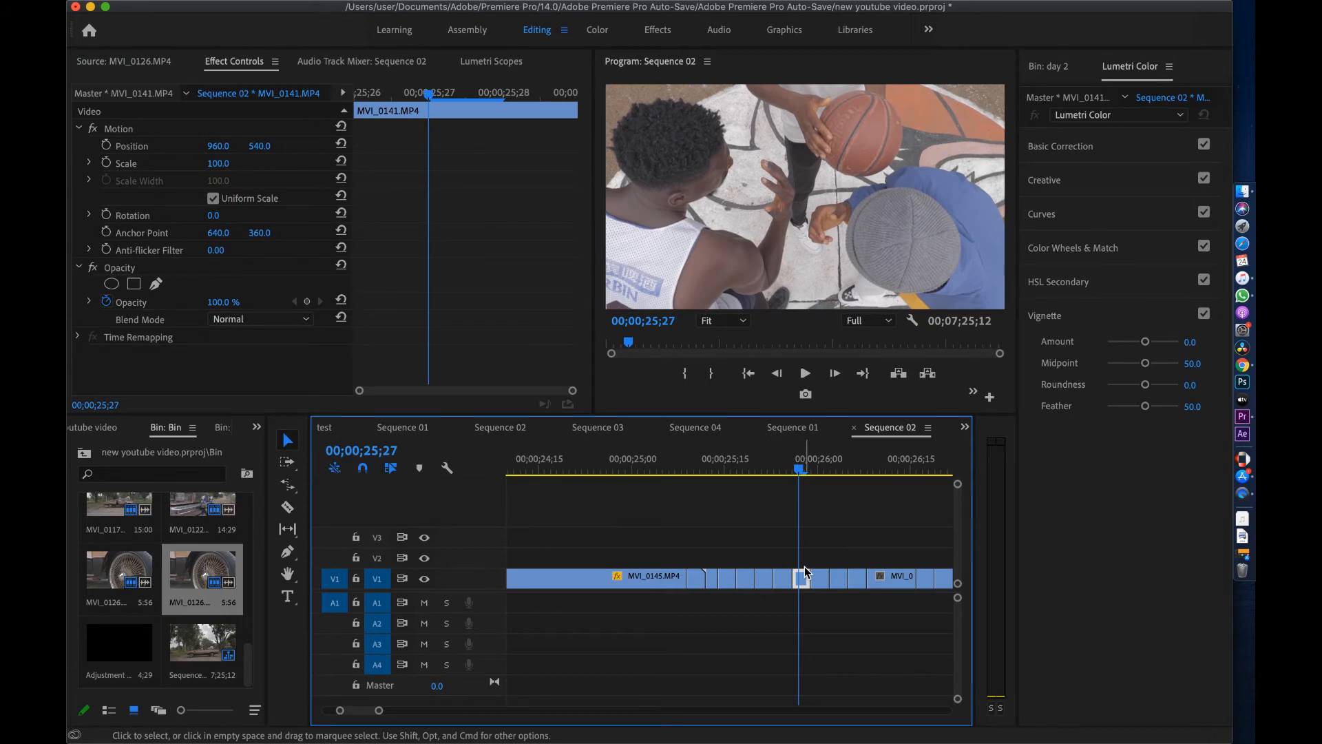
pyautogui.rightClick(128, 134)
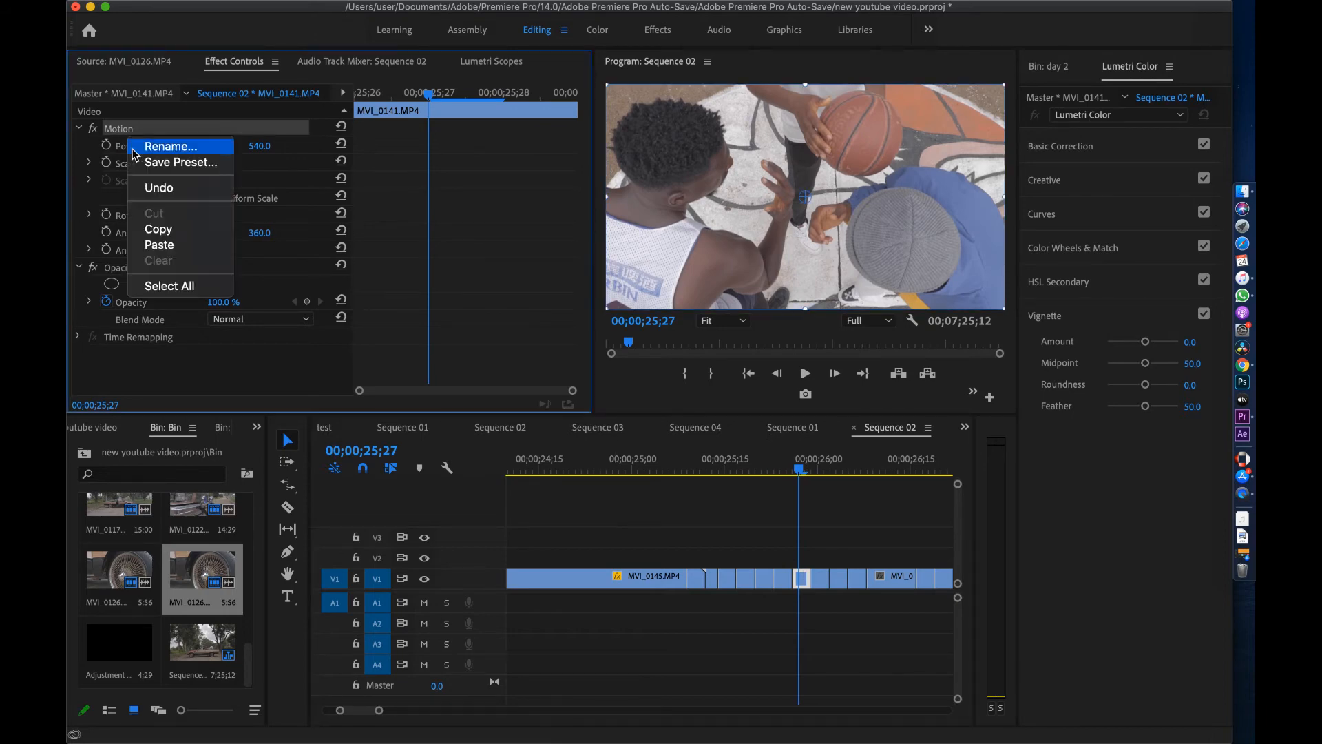
pyautogui.click(186, 250)
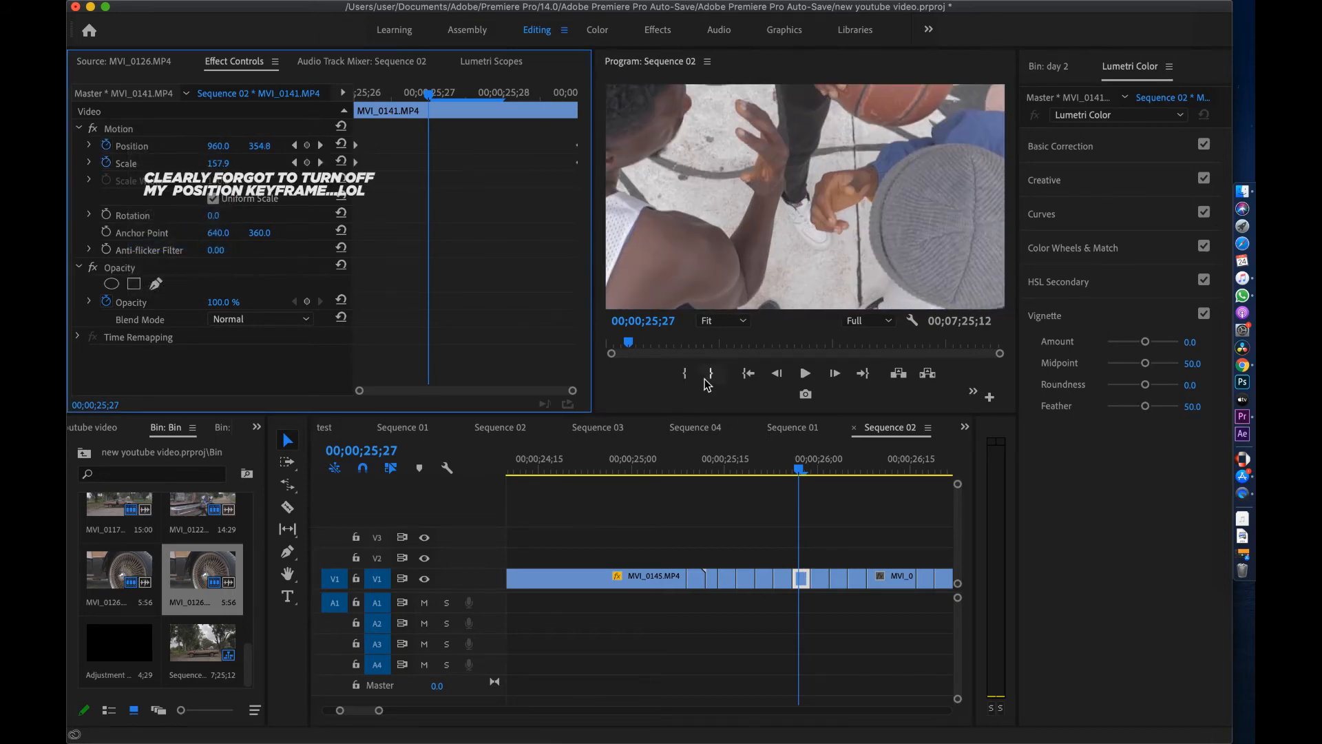
pyautogui.moveTo(815, 471); pyautogui.dragTo(827, 471)
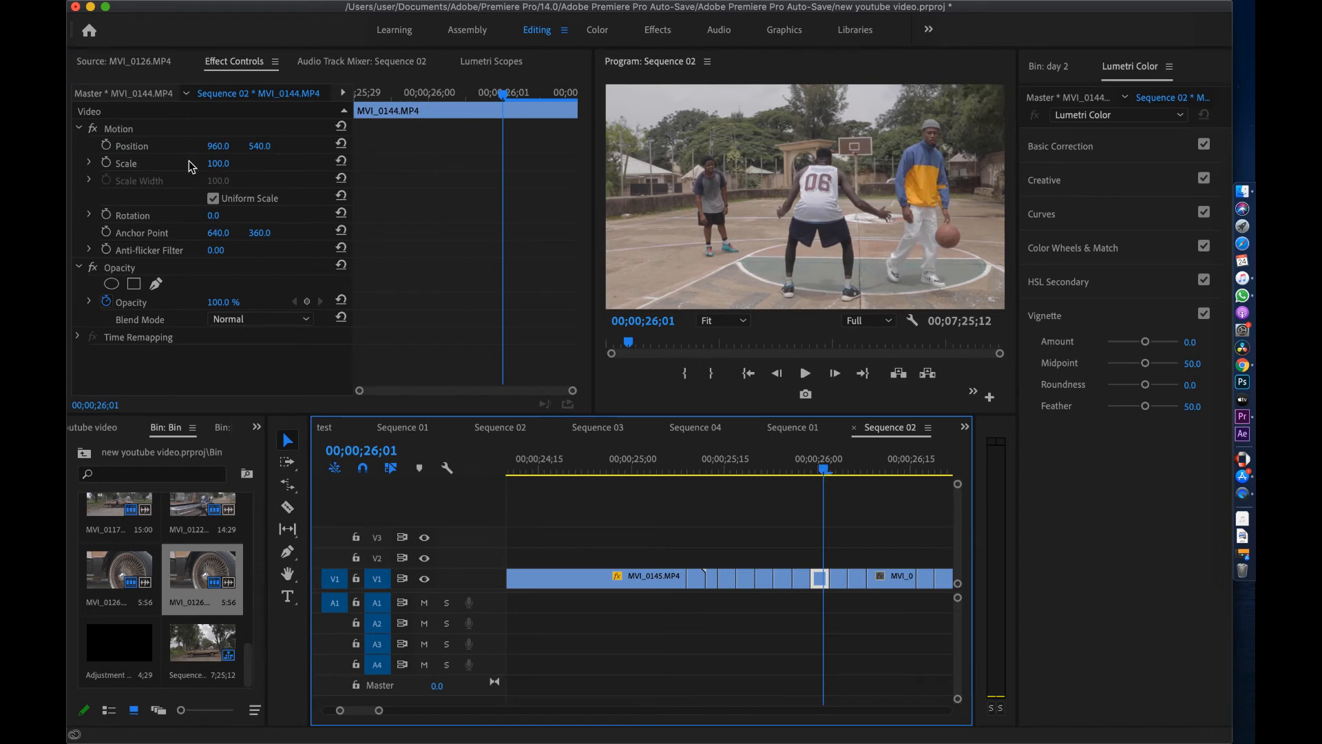
pyautogui.rightClick(126, 133)
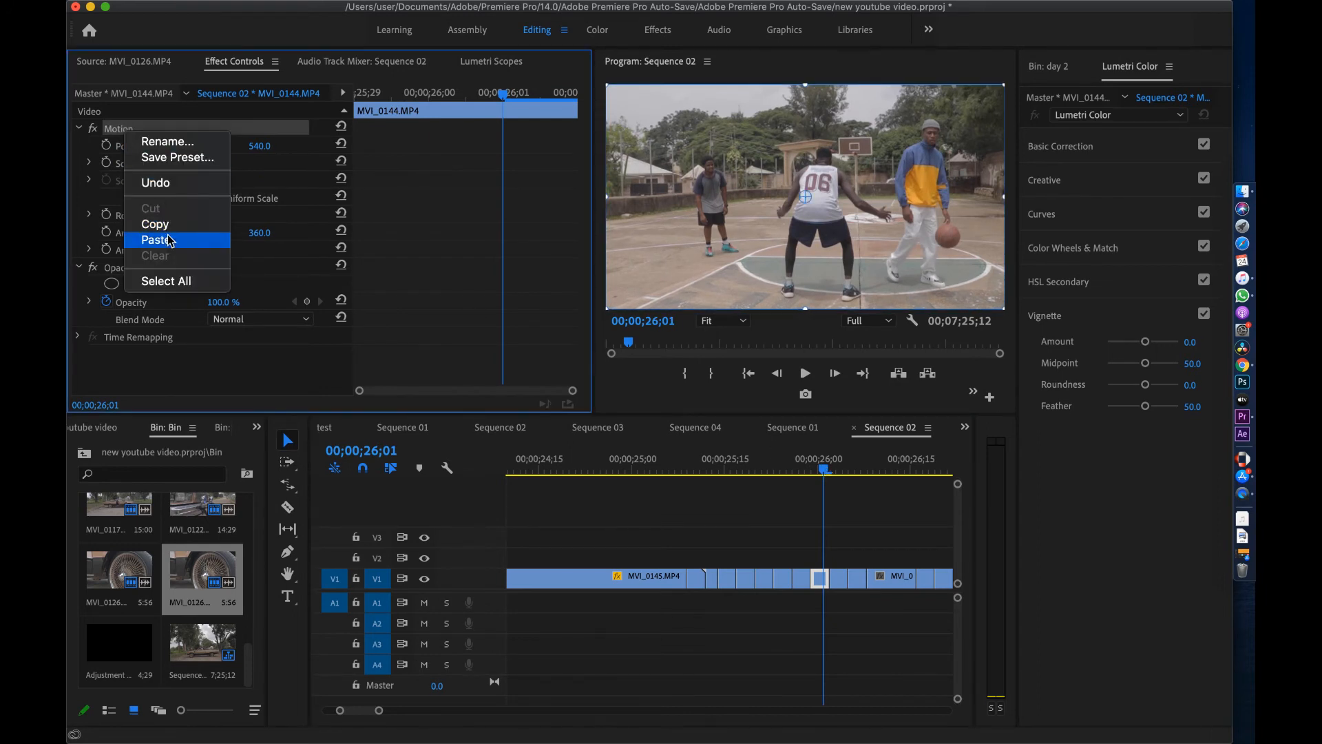
pyautogui.click(170, 240)
# Paste the zoom Motion onto MVI_0153 and the following short clips through MVI_0126
pyautogui.click(830, 470)
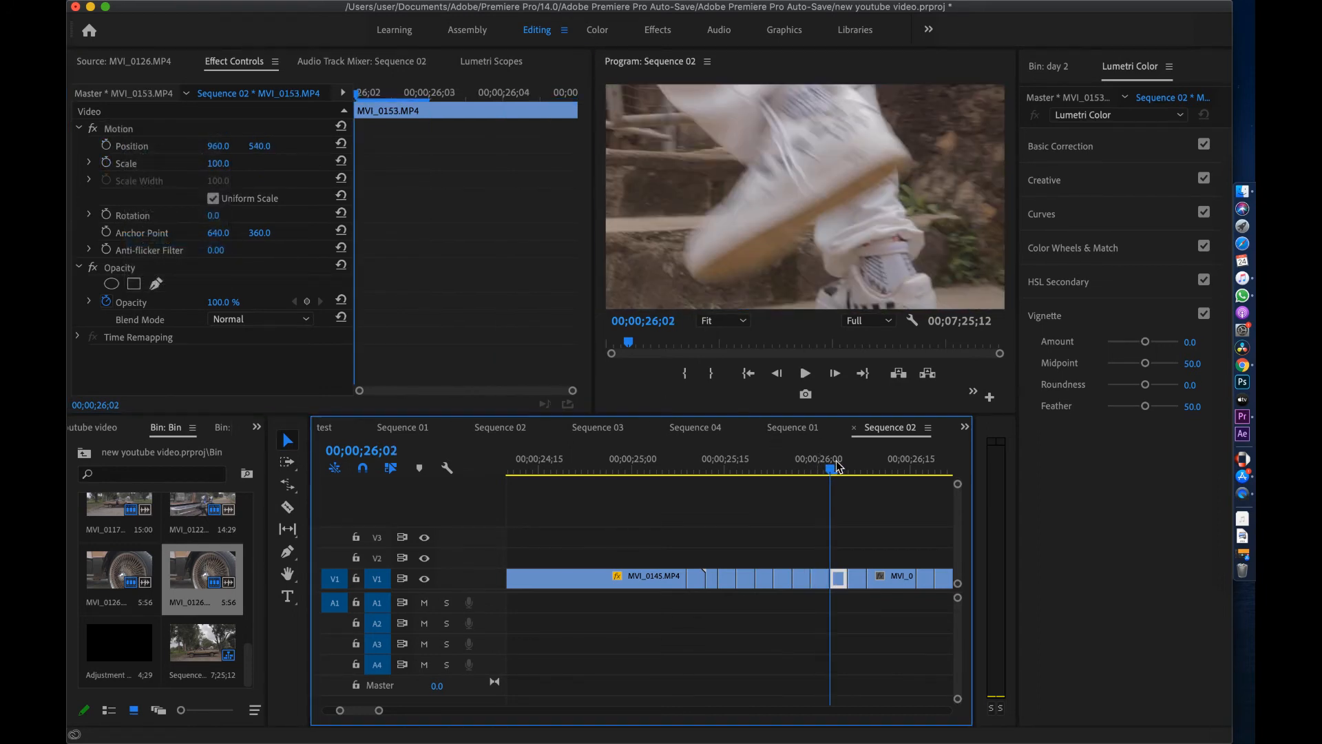
pyautogui.rightClick(157, 131)
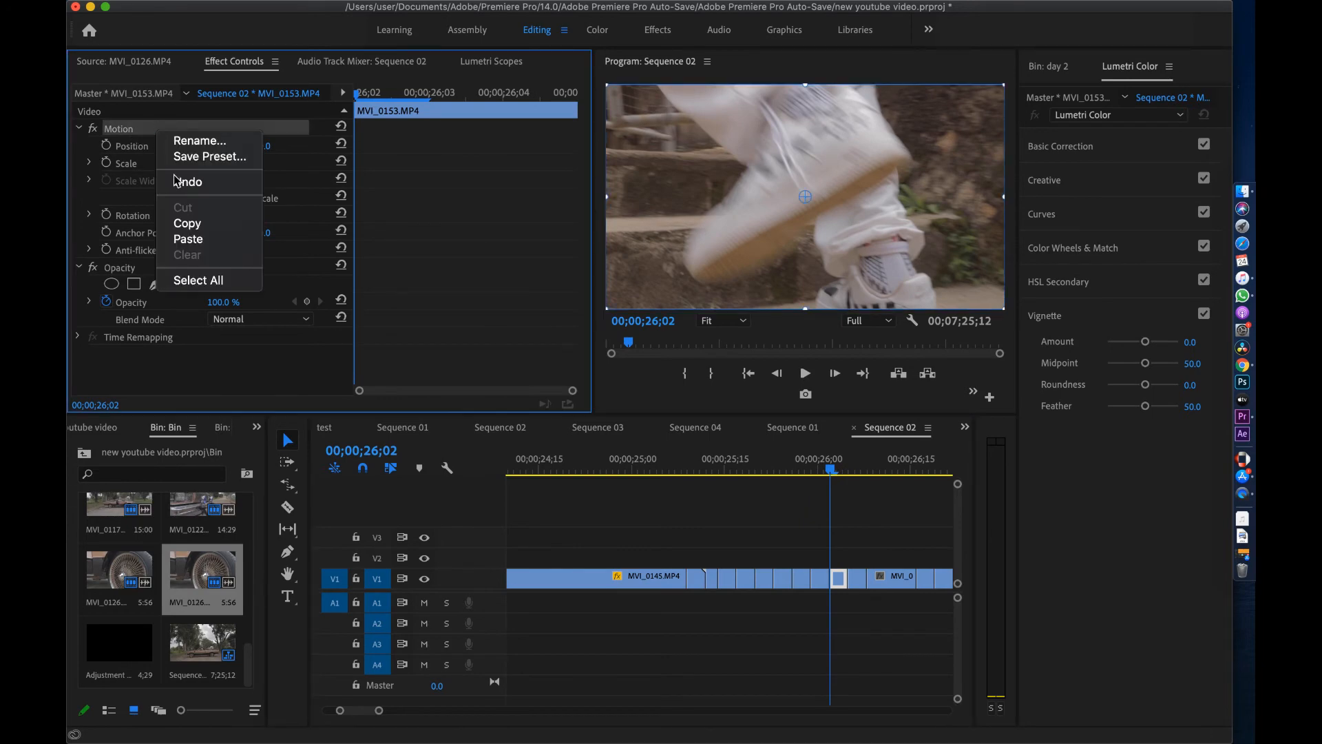
pyautogui.click(177, 237)
pyautogui.click(846, 470)
pyautogui.rightClick(116, 129)
pyautogui.click(162, 239)
pyautogui.hscroll(5, 792, 523)
pyautogui.click(737, 469)
pyautogui.click(792, 470)
pyautogui.rightClick(112, 132)
# Paste the zoom Motion keyframes onto the last short clips, including MVI_0126
pyautogui.click(192, 247)
pyautogui.click(843, 470)
pyautogui.rightClick(112, 129)
pyautogui.click(195, 246)
pyautogui.click(518, 471)
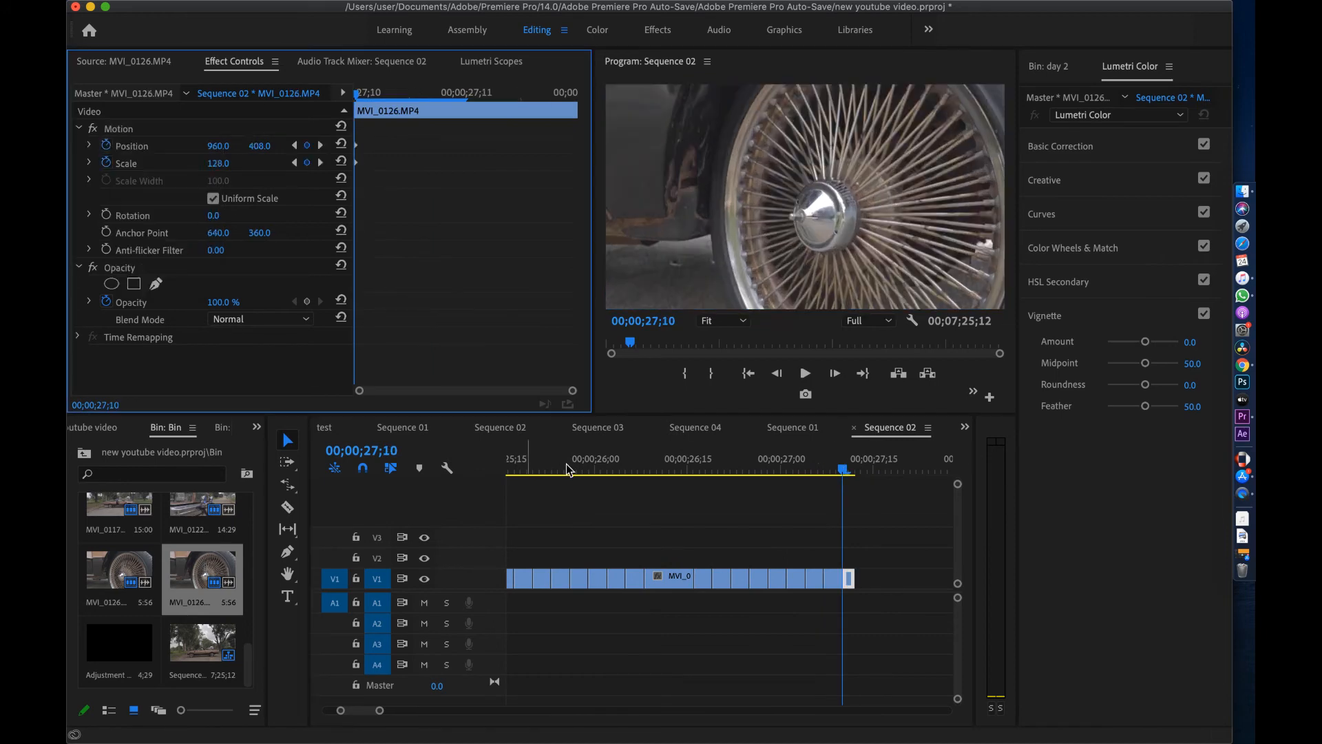
# Play back the sequence from frame 02;27 and scrub to about 16;12 to preview the zooms
pyautogui.press('space')
pyautogui.click(736, 468)
pyautogui.press('space')
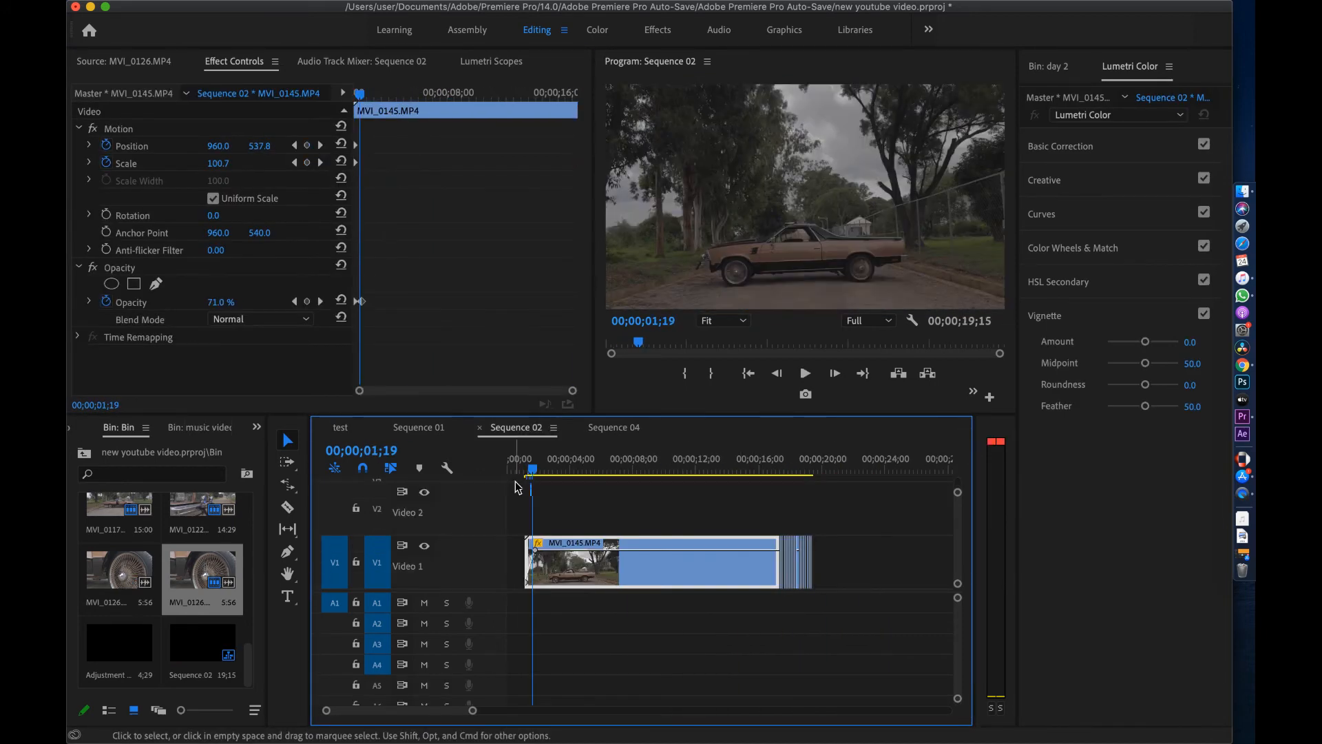
pyautogui.click(562, 480)
pyautogui.moveTo(561, 480); pyautogui.dragTo(555, 482)
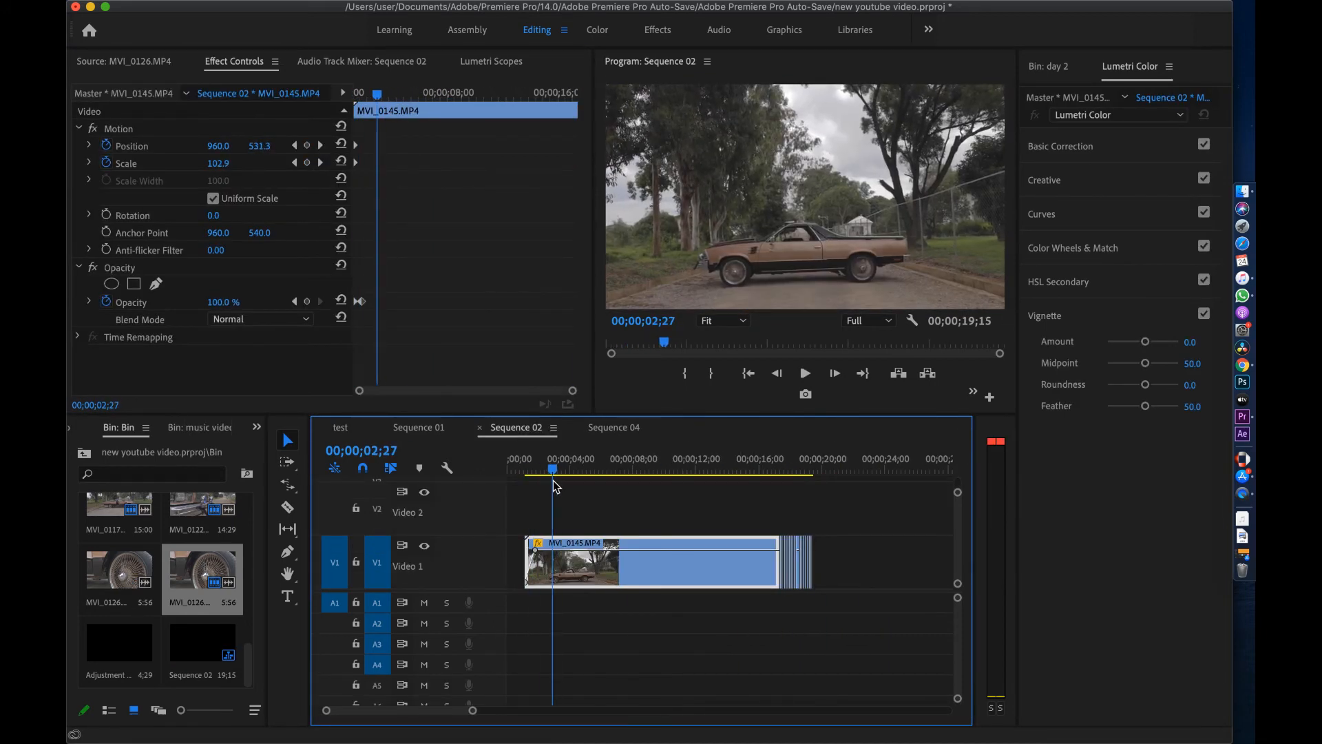
pyautogui.press('space')
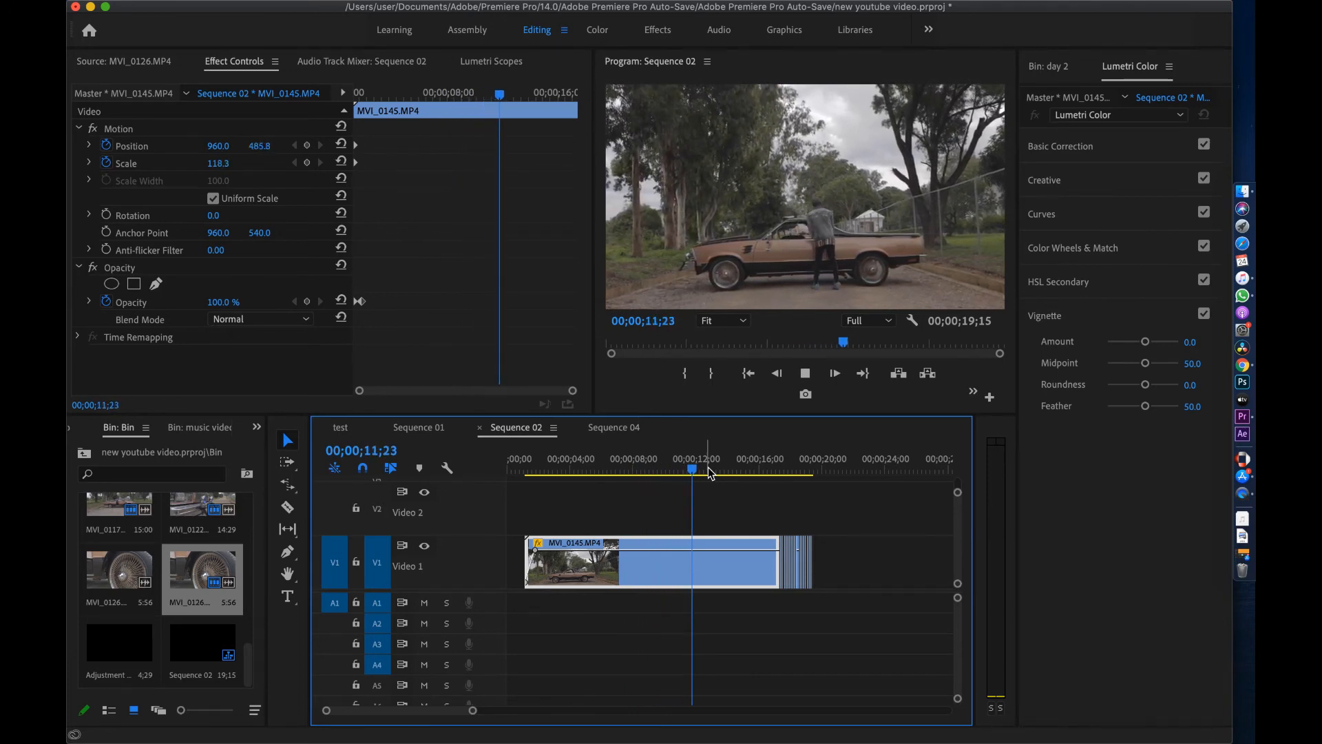
pyautogui.moveTo(714, 473); pyautogui.dragTo(779, 473)
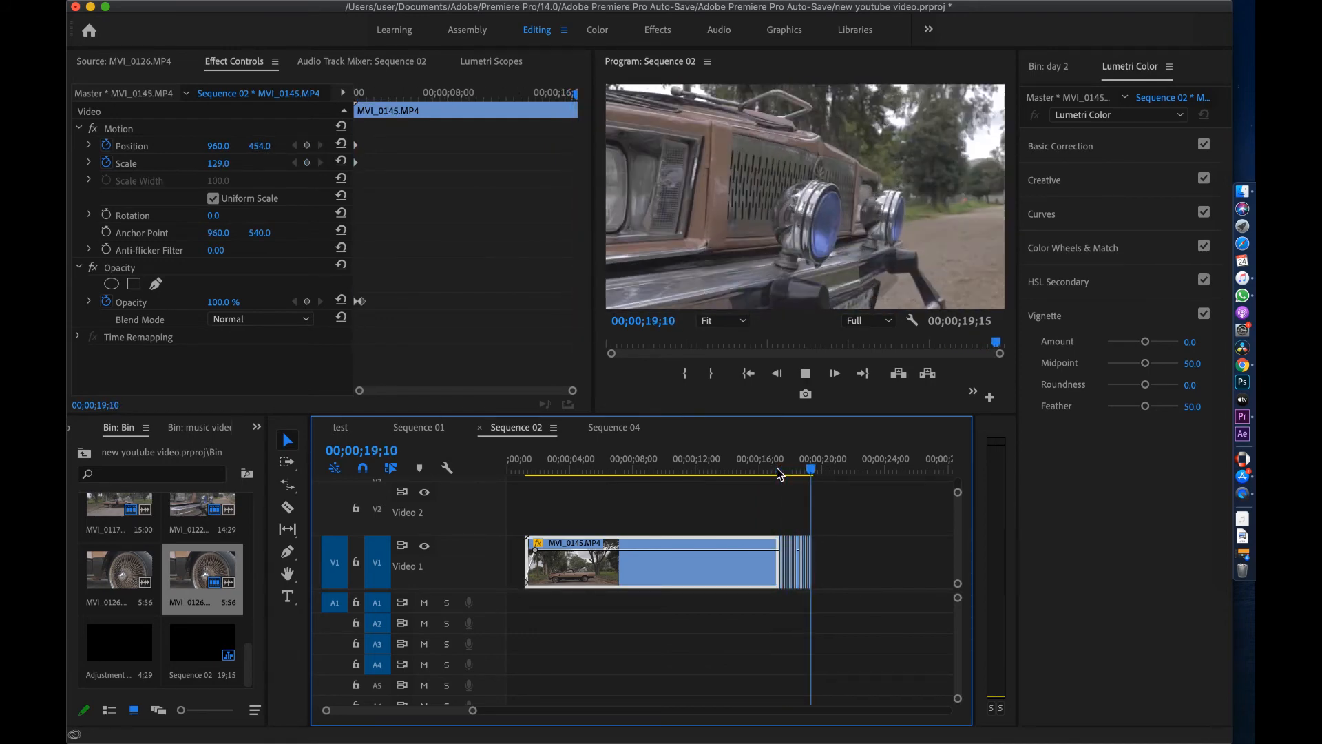
pyautogui.moveTo(777, 469); pyautogui.dragTo(766, 472)
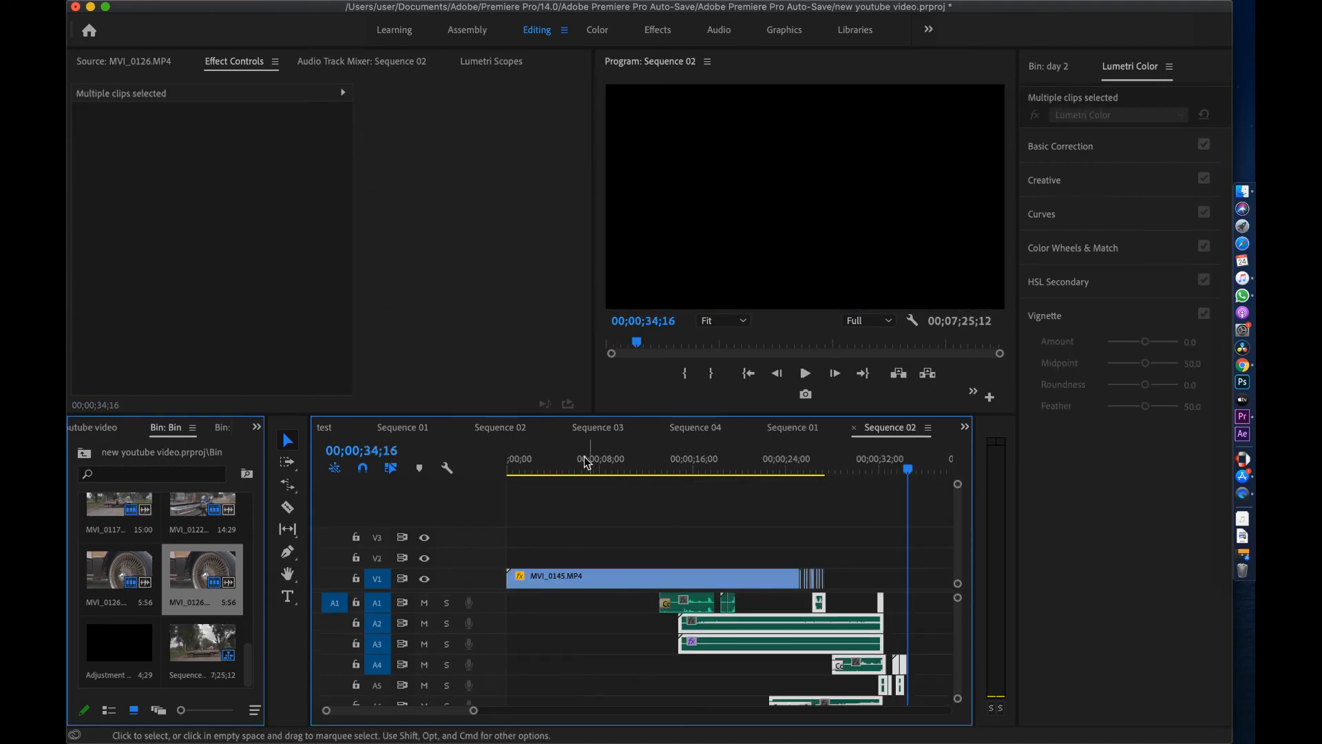
# Shift the audio clips earlier, then select the V1 clips and move them slightly later
pyautogui.click(577, 465)
pyautogui.scroll(-5, 927, 644)
pyautogui.moveTo(812, 623); pyautogui.dragTo(661, 623)
pyautogui.moveTo(842, 538); pyautogui.dragTo(703, 579)
pyautogui.click(527, 469)
pyautogui.press('=')
pyautogui.press('=')
pyautogui.press('=')
pyautogui.moveTo(655, 470); pyautogui.dragTo(704, 480)
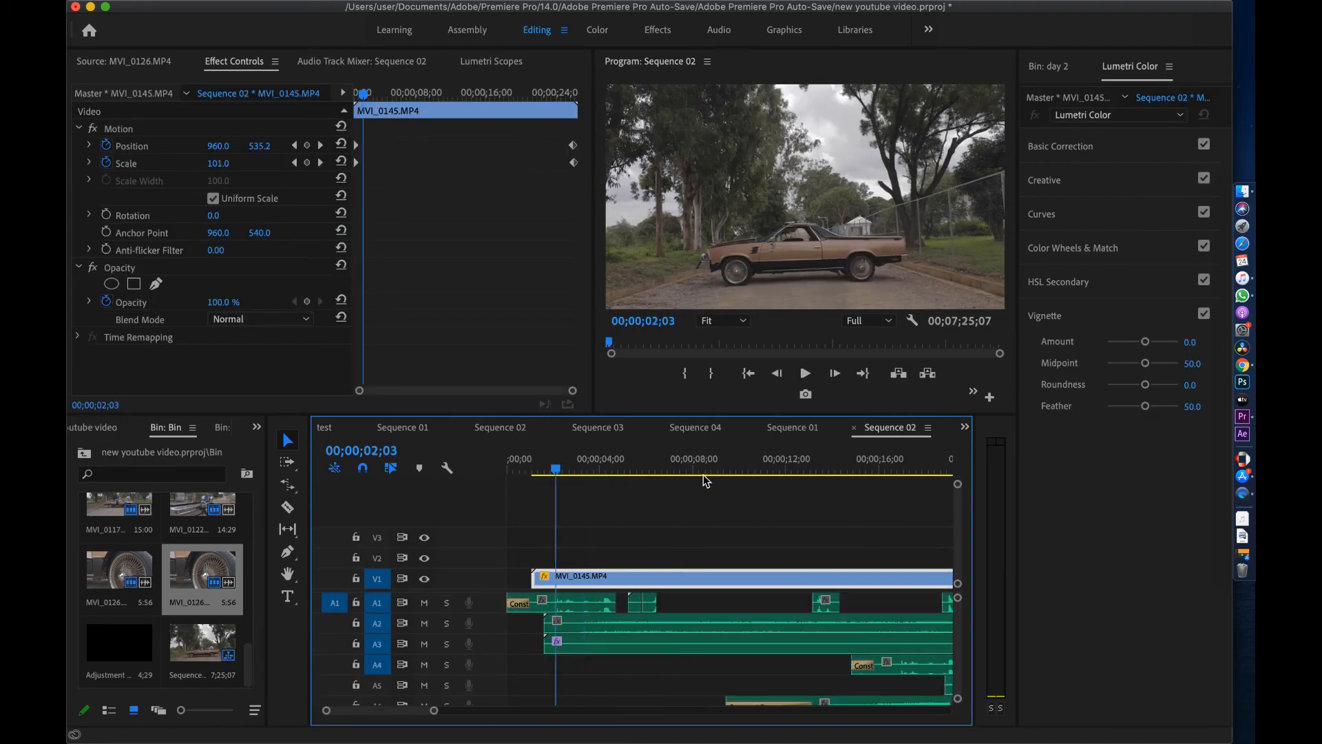